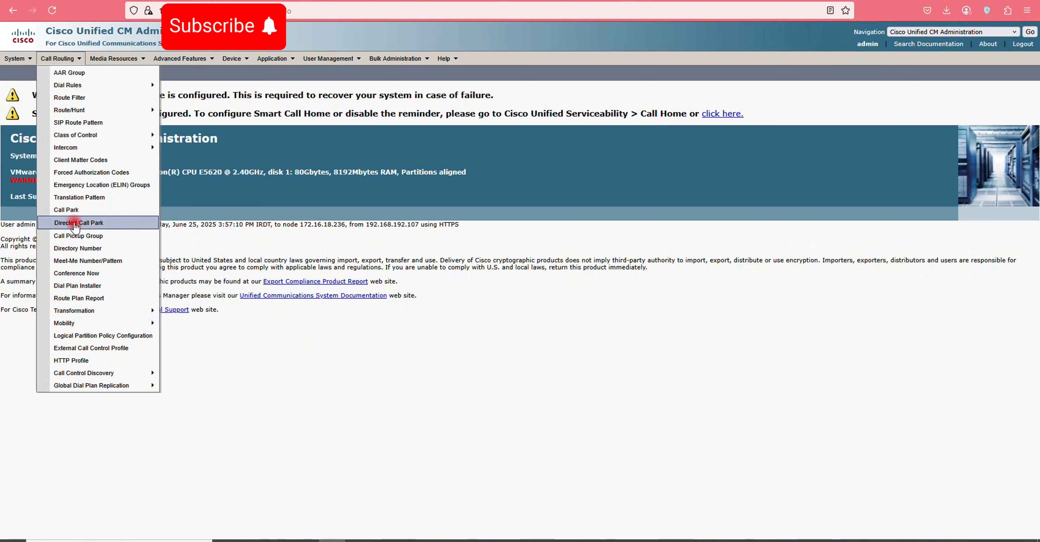
- Go to the Find and List Directory Numbers page through Call Routing > Directory Number
left_click(79, 249)
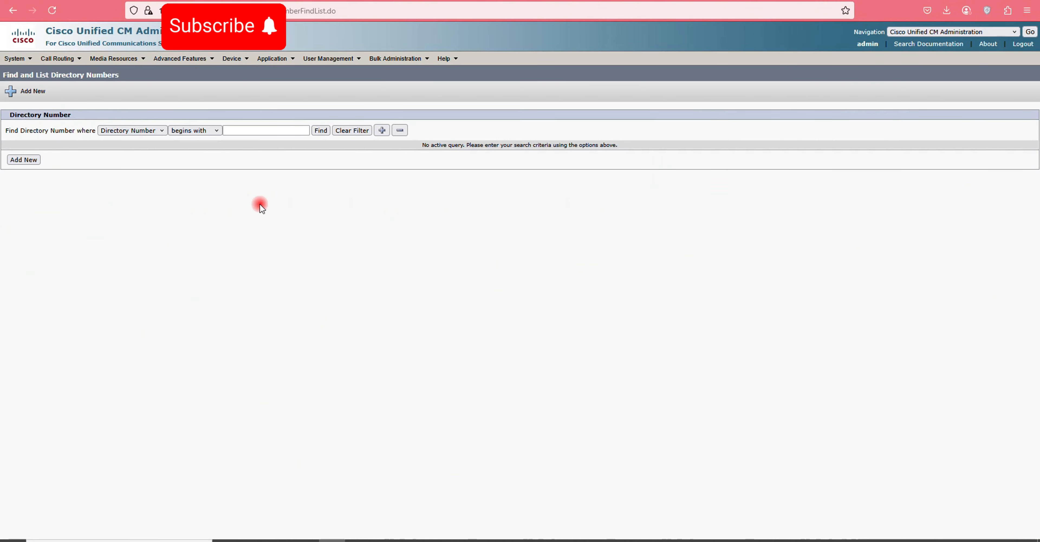
- List and scroll through all 203 directory numbers, then go to the Find and List Phones page
left_click(319, 131)
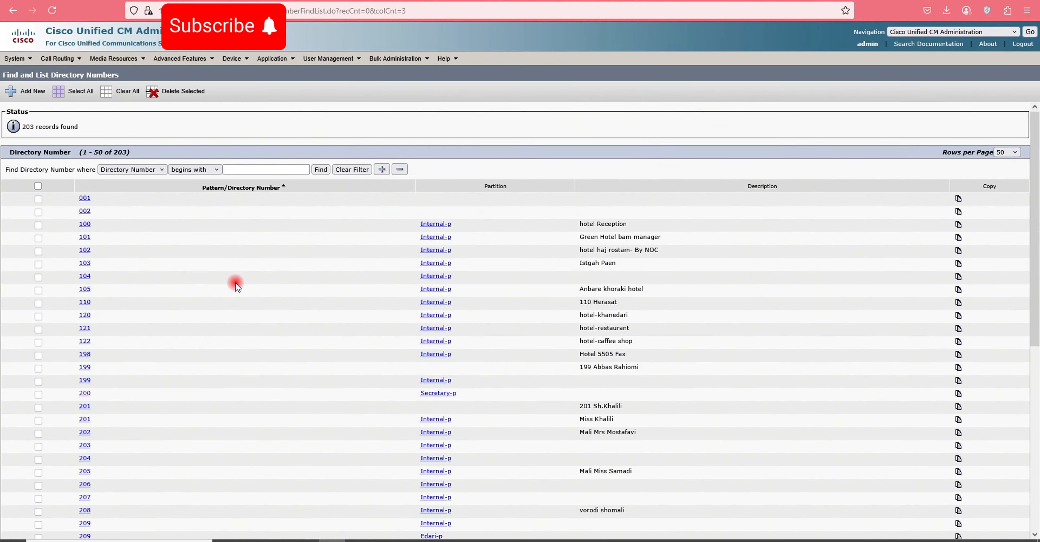
scroll(335, 350, "down", 8)
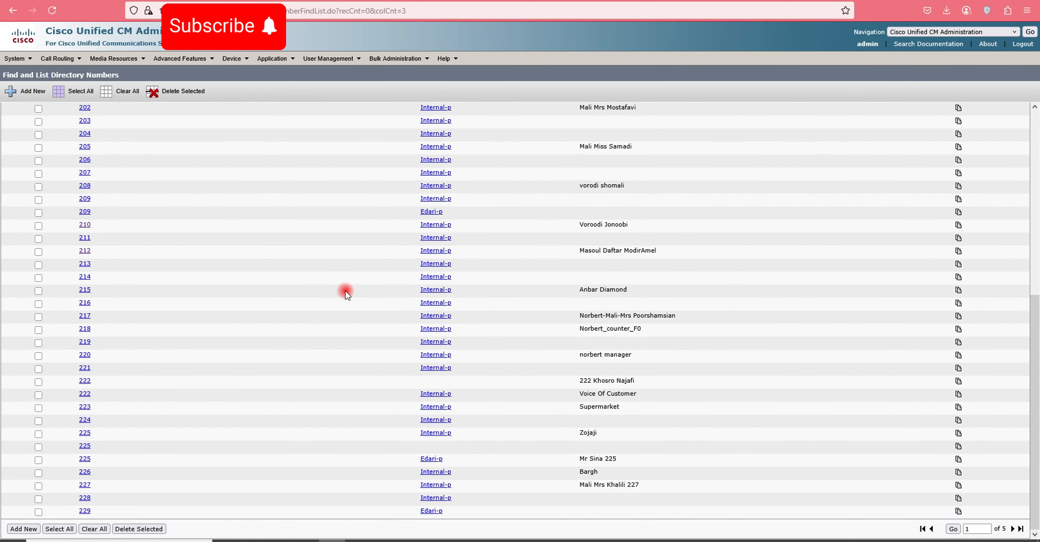
scroll(454, 300, "up", 8)
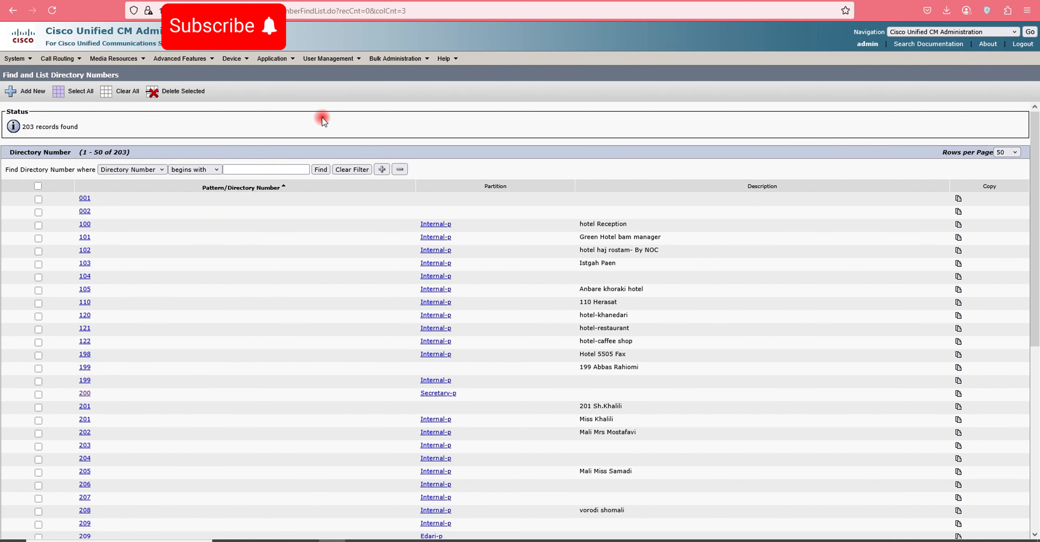
scroll(335, 323, "down", 2)
scroll(329, 331, "up", 2)
left_click(235, 60)
left_click(243, 110)
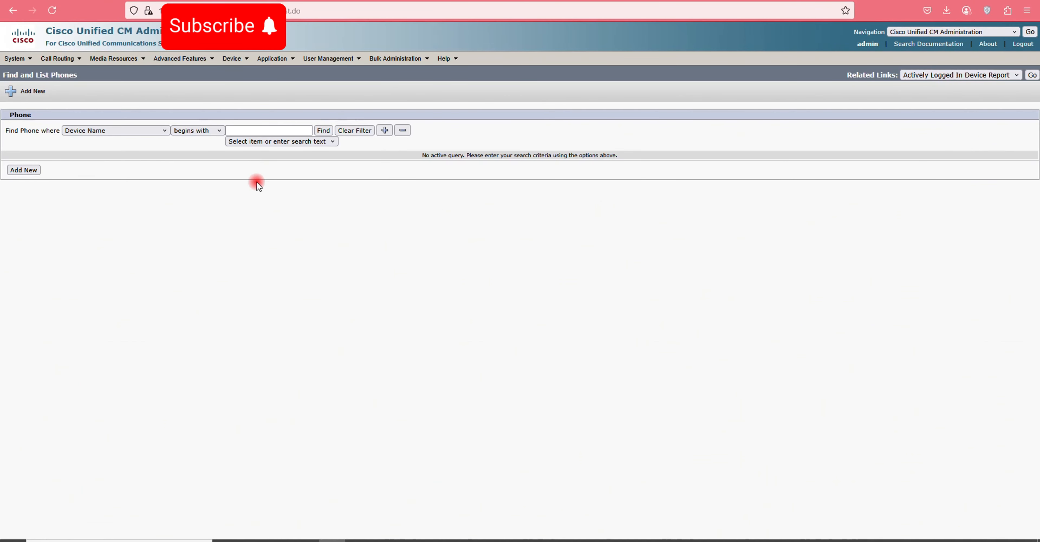
- Search all phones to show the 114 records and scroll through the results
left_click(324, 130)
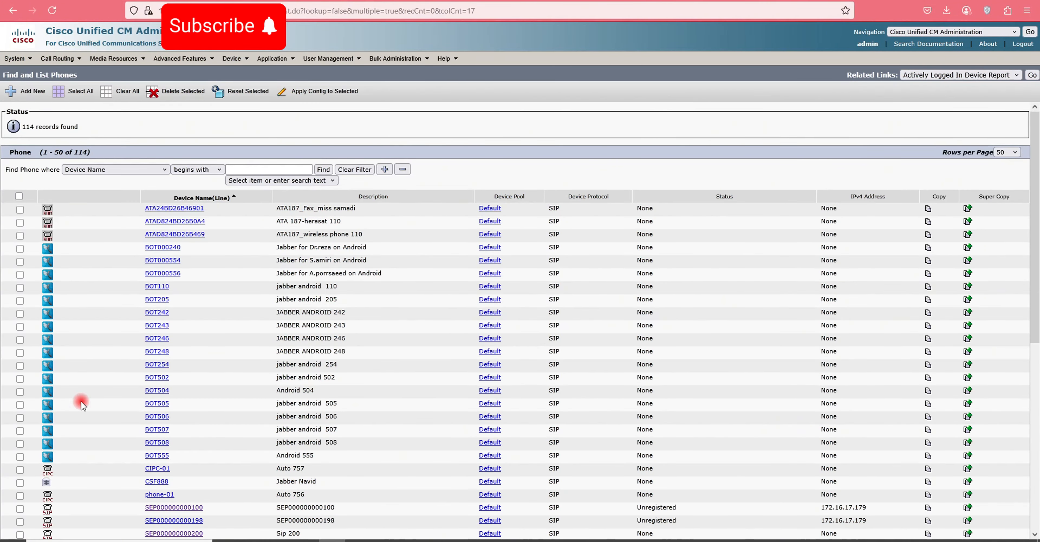
scroll(536, 365, "down", 8)
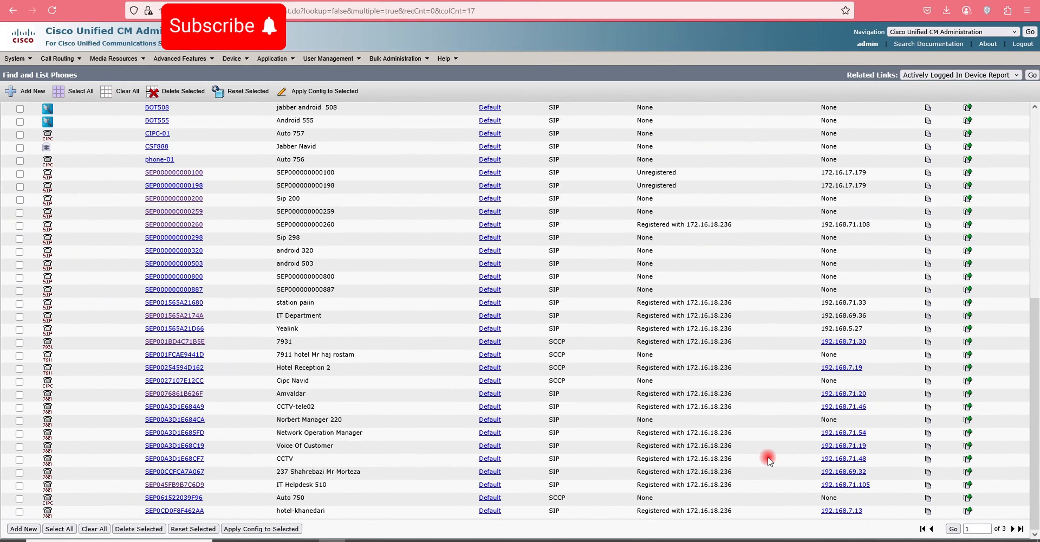
scroll(434, 363, "up", 8)
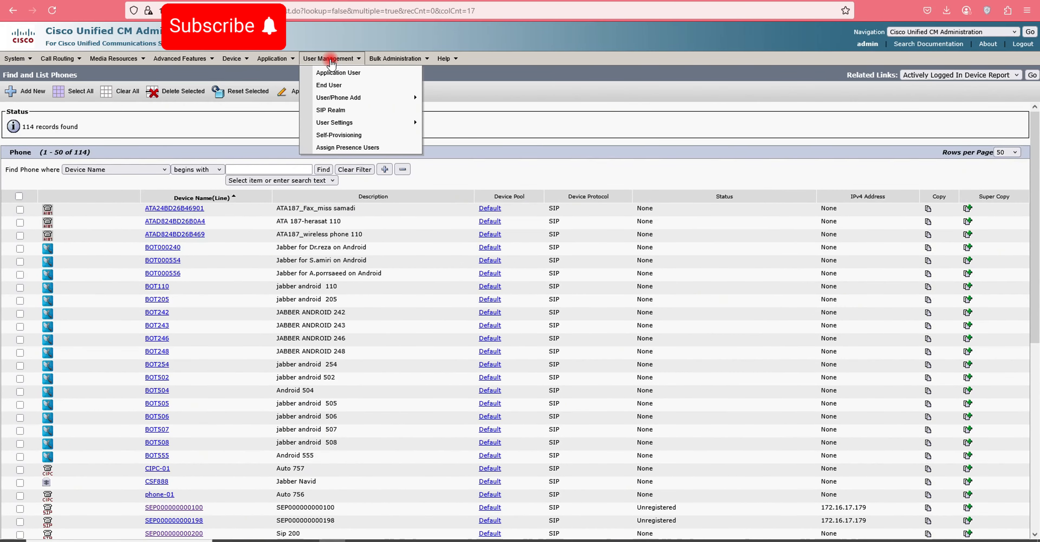
- List all 35 end users and sort them by User ID, descending then ascending
left_click(331, 74)
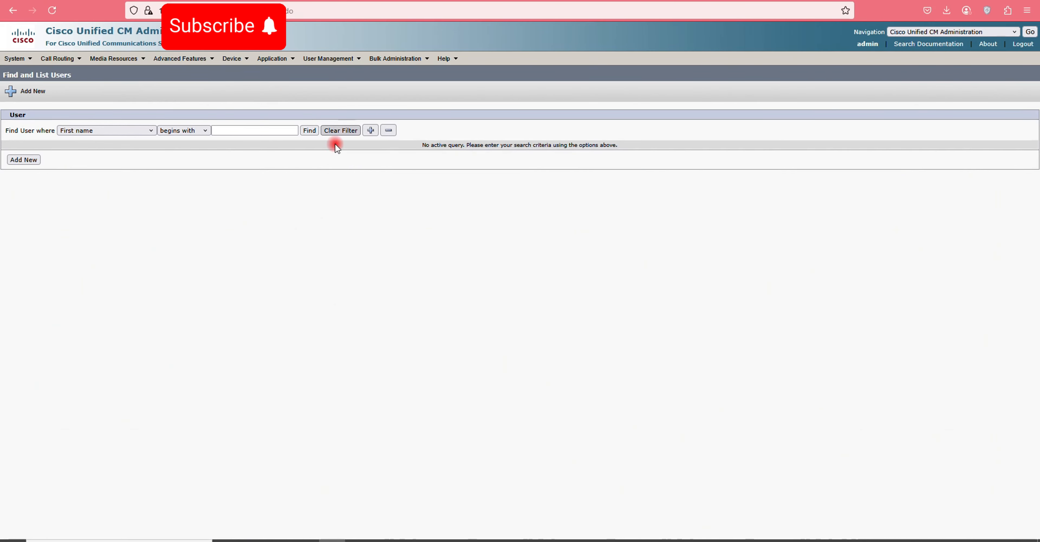
left_click(309, 130)
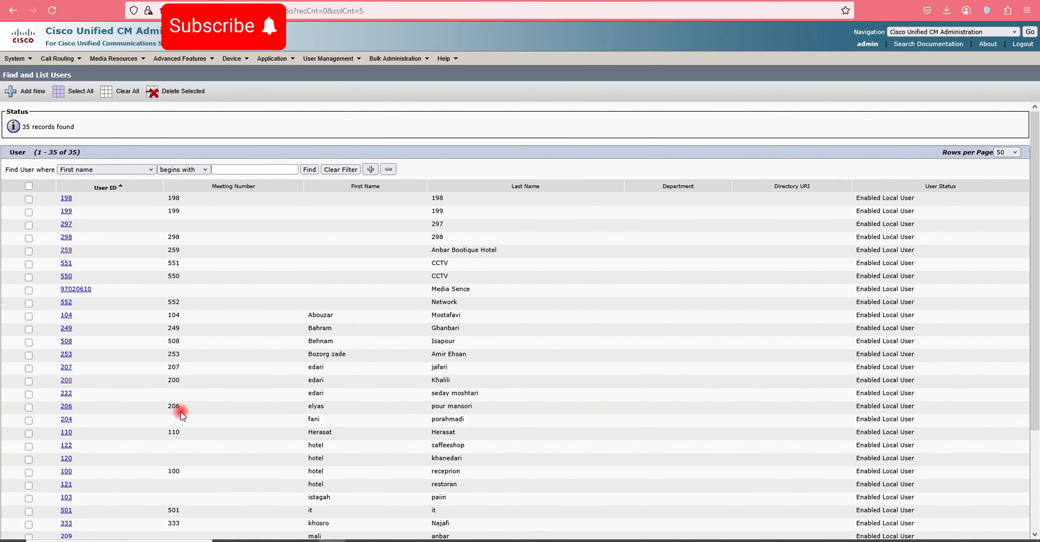
scroll(375, 372, "down", 3)
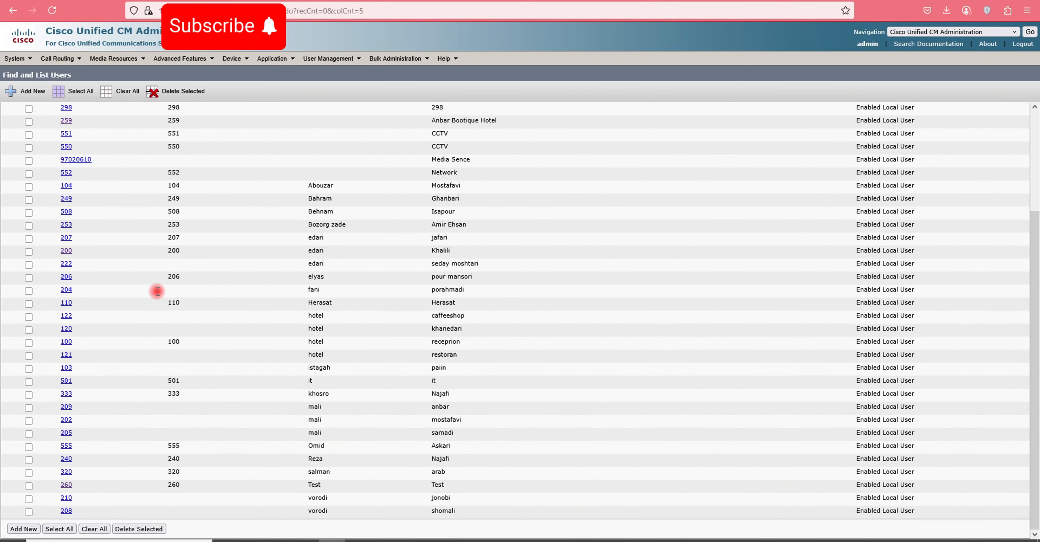
scroll(157, 292, "up", 3)
left_click(104, 188)
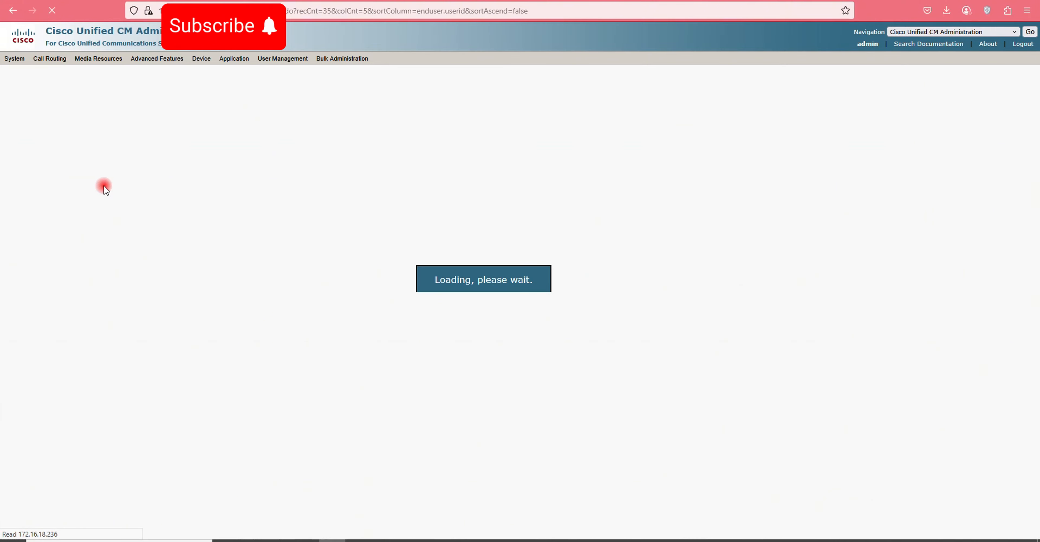
left_click(105, 188)
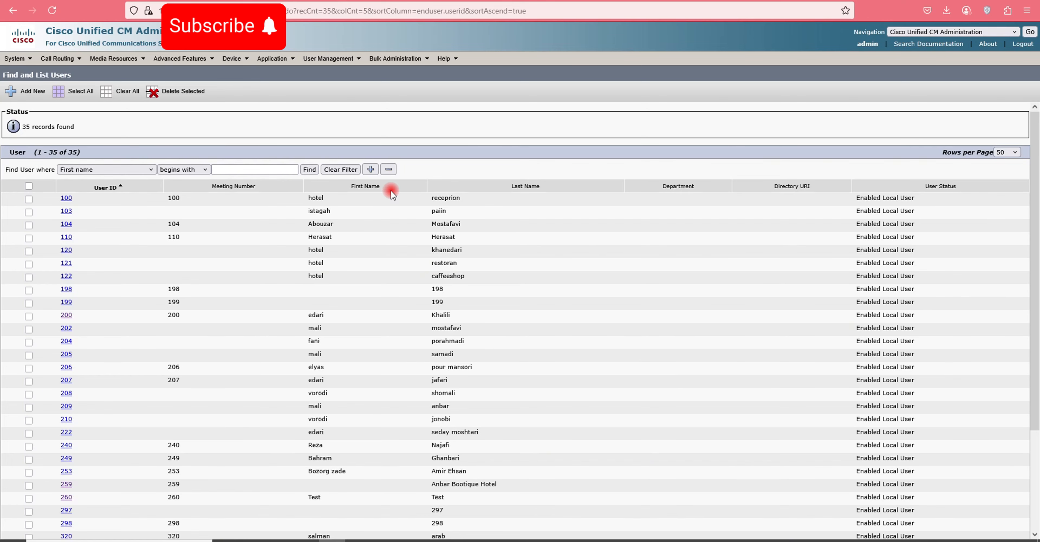
- Start a new end user record from the End User search page
mouse_move(327, 59)
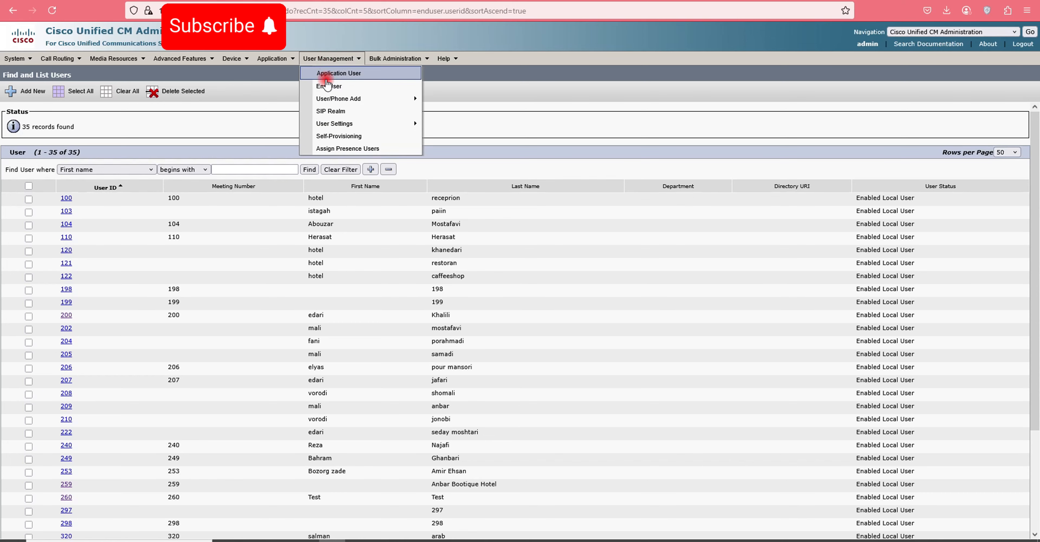
left_click(327, 86)
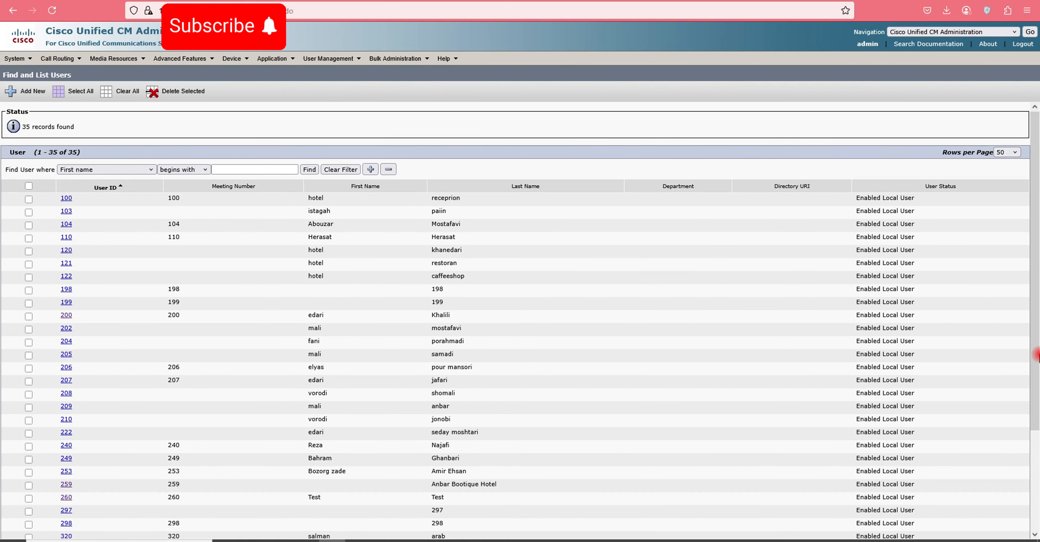
left_click(31, 91)
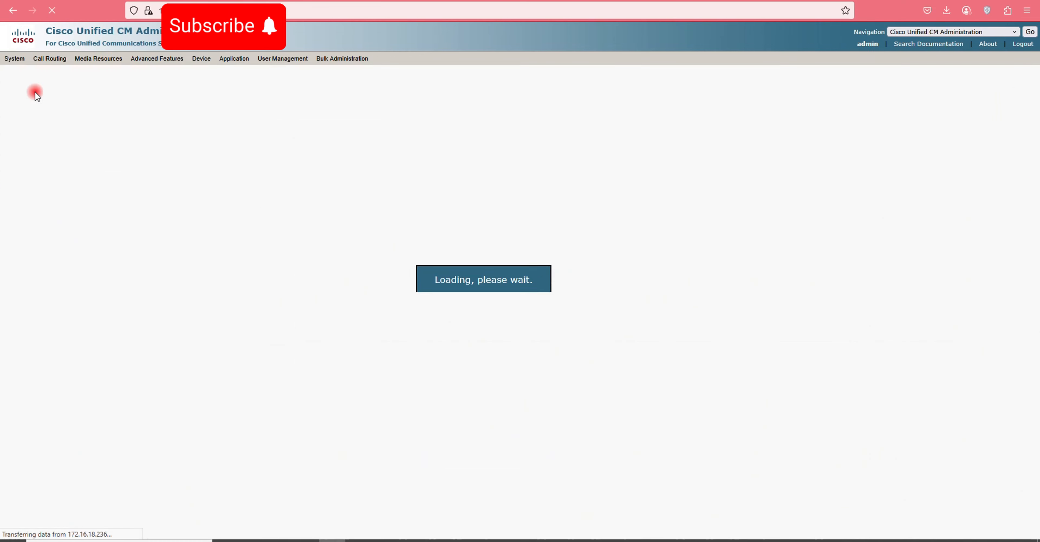
- Enter user ID 150, then enter and confirm the account password
left_click(100, 172)
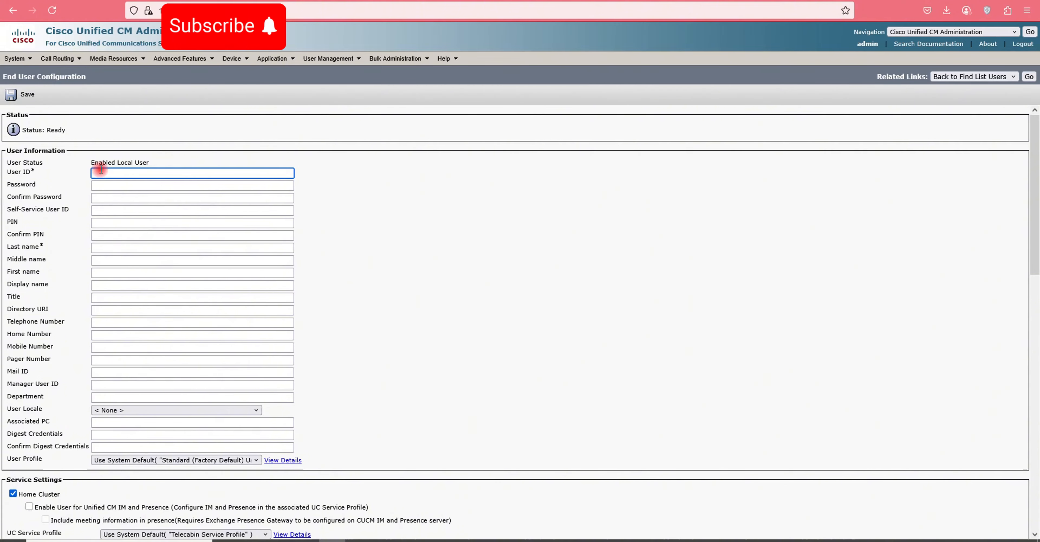
left_click(102, 185)
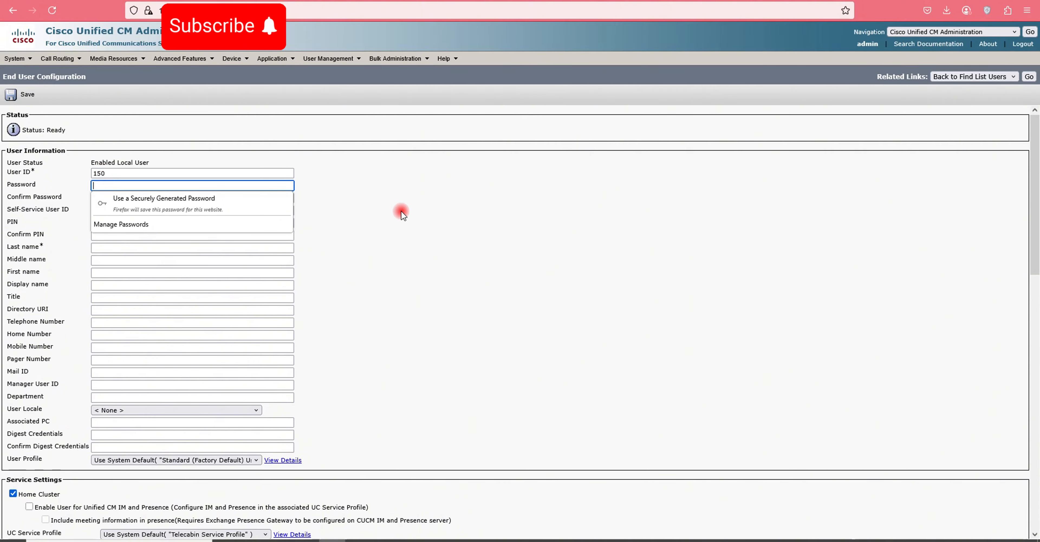
type("•••")
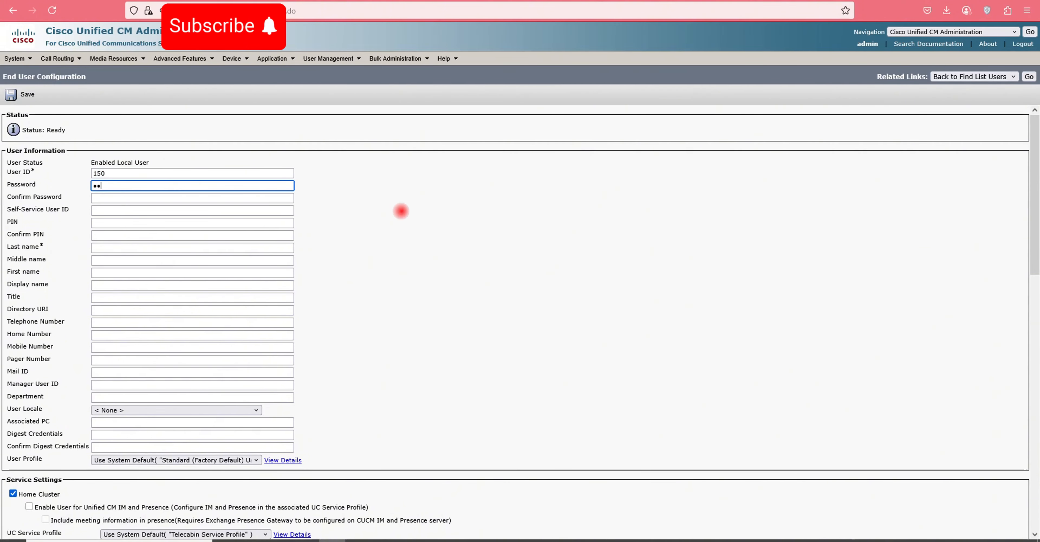
left_click(153, 198)
type("•••")
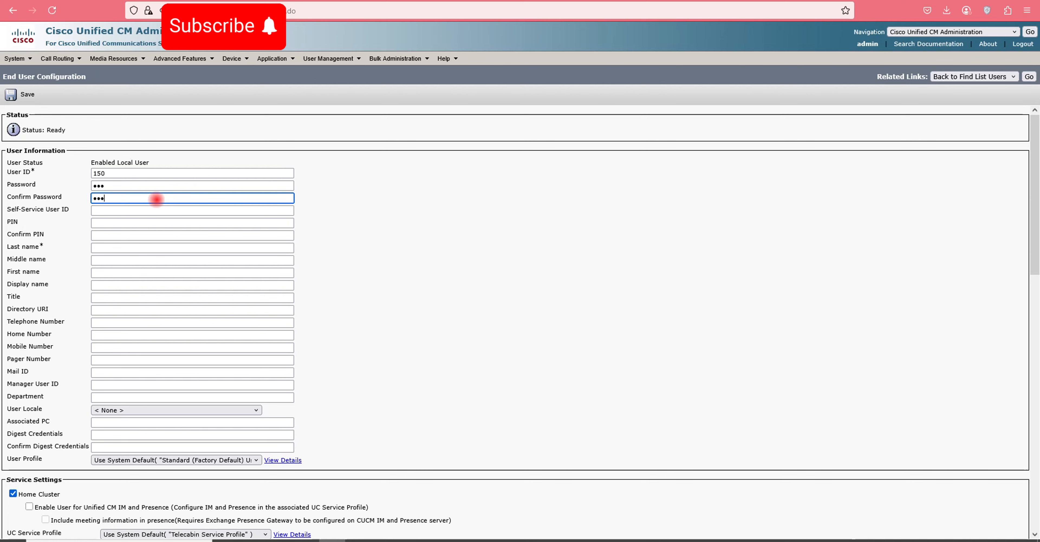
- Set self-service user ID 150, then enter and confirm the PIN
left_click(124, 214)
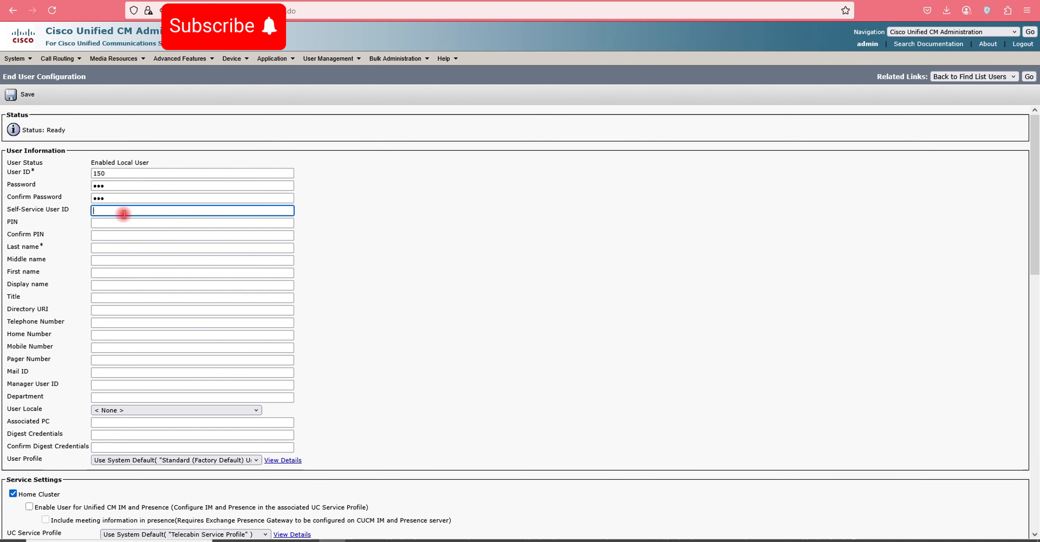
left_click(123, 223)
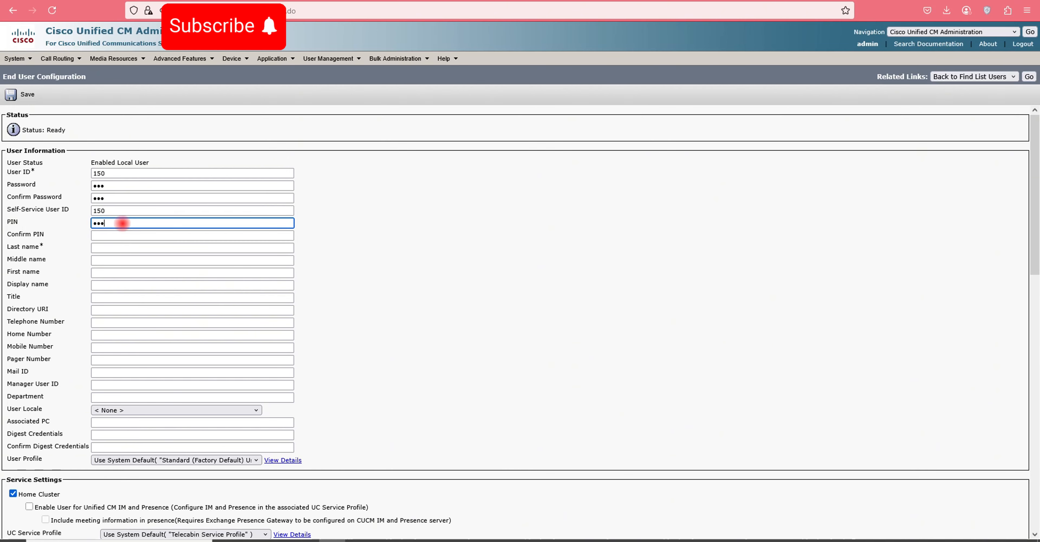
left_click(123, 234)
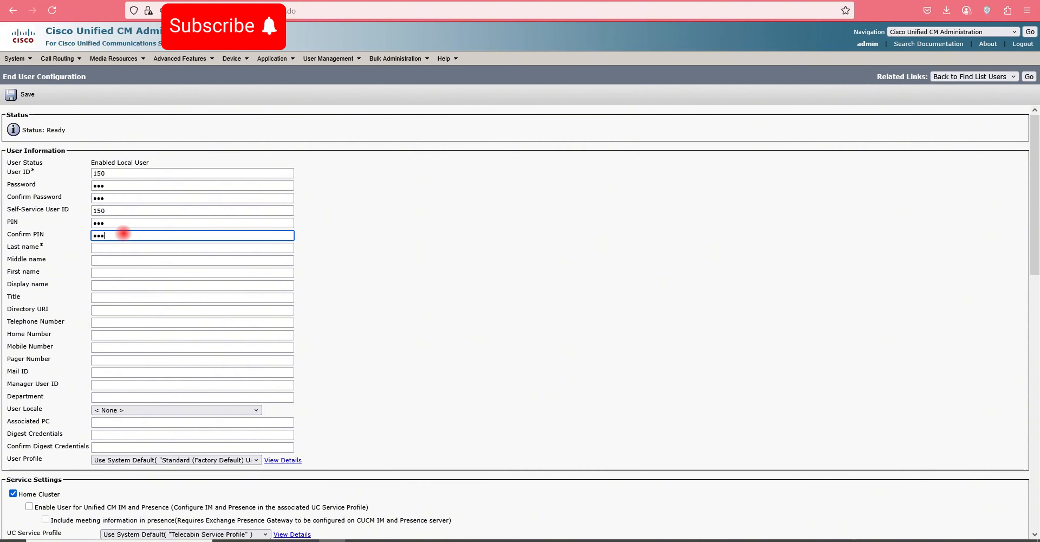
- Enter the first name 'Paziresh Bootique Hotel'
left_click(105, 273)
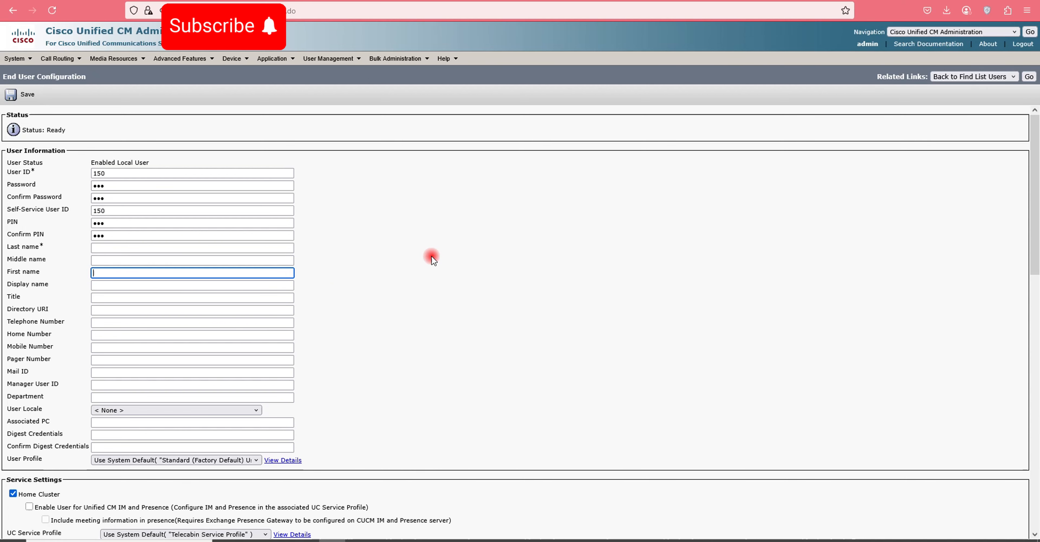
type("Paziresg")
type("Bootique Hotel")
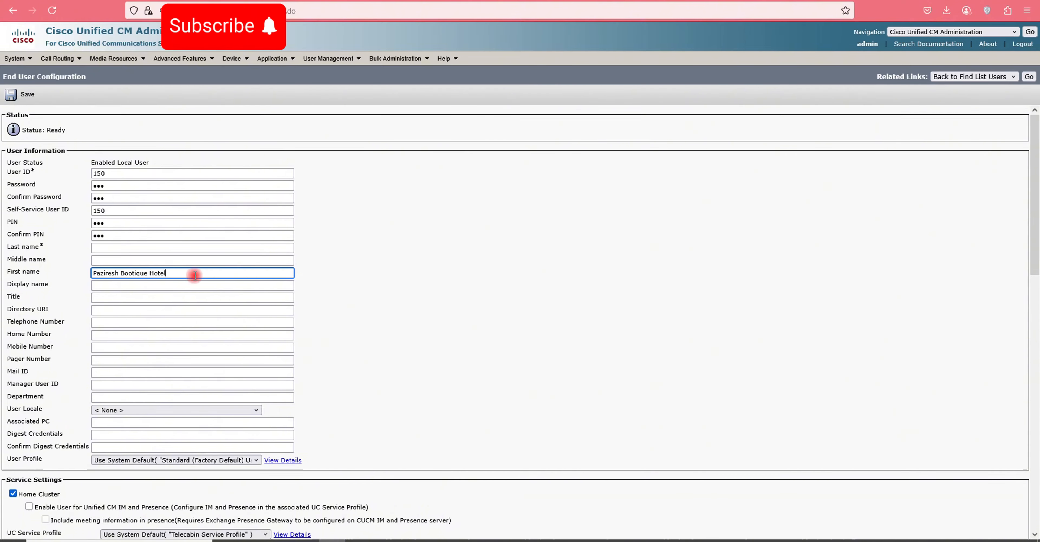
- Split the name so First name is 'Paziresh' and Last name is 'Bootique Hotel'
left_click_drag(186, 273, 53, 271)
key("ctrl+c")
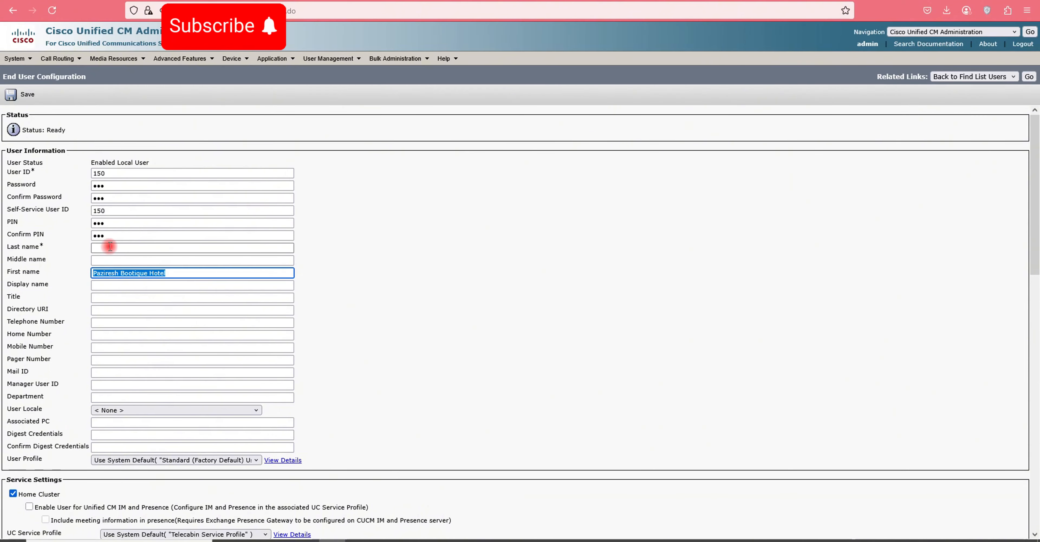
left_click(111, 248)
key("ctrl+v")
left_click_drag(164, 272, 41, 272)
key("BackSpace")
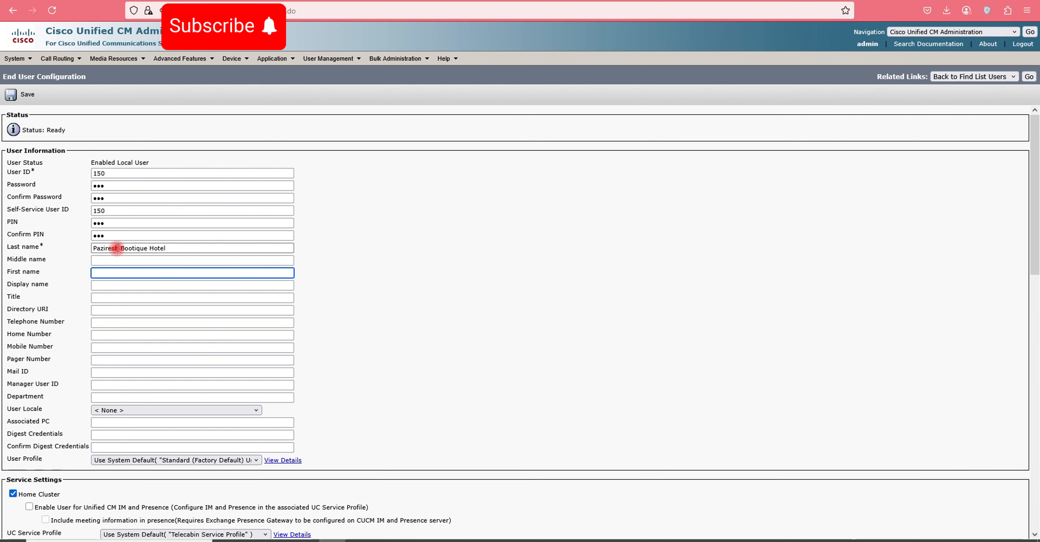
double_click(106, 248)
key("BackSpace")
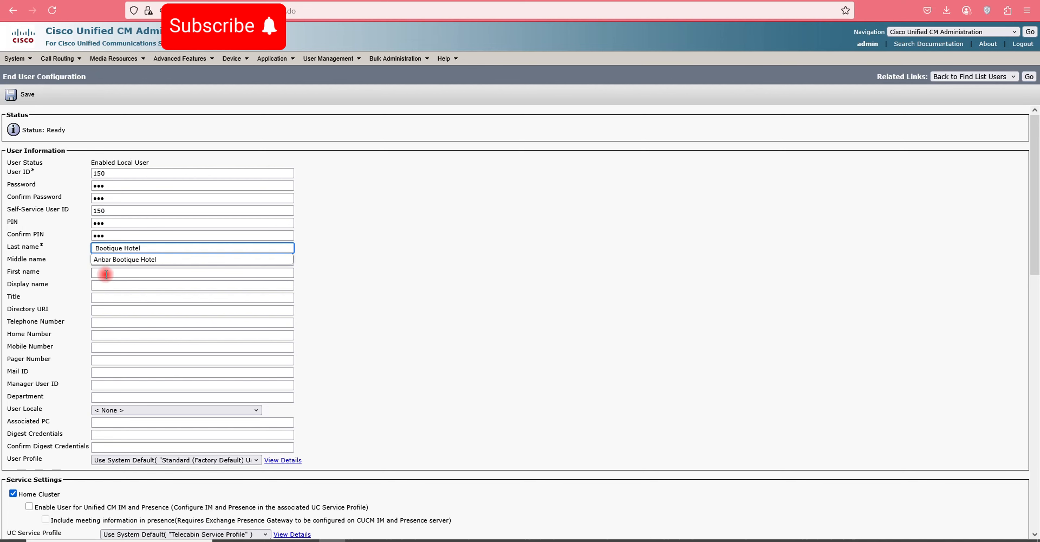
left_click(105, 274)
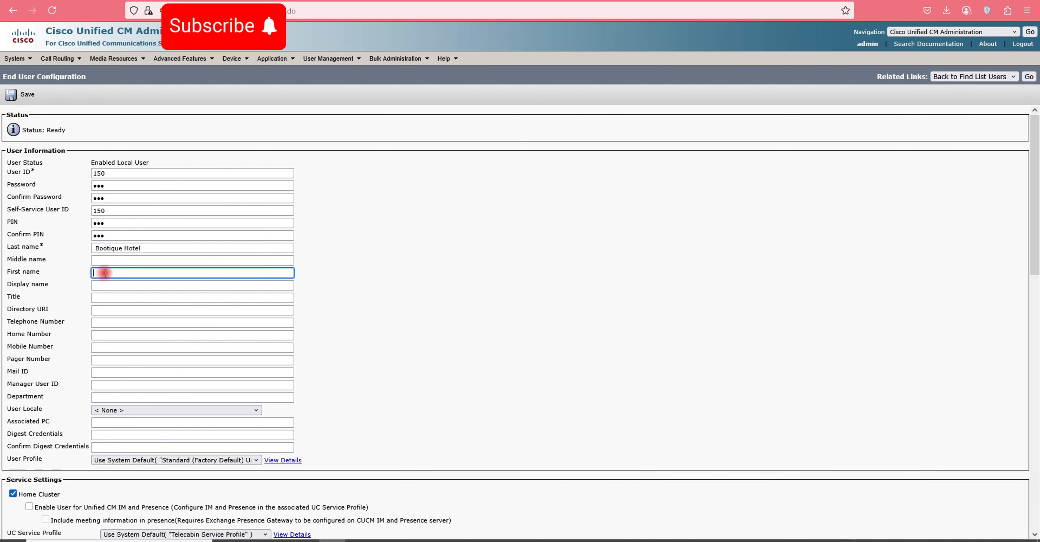
key("ctrl+v")
left_click(98, 248)
key("BackSpace")
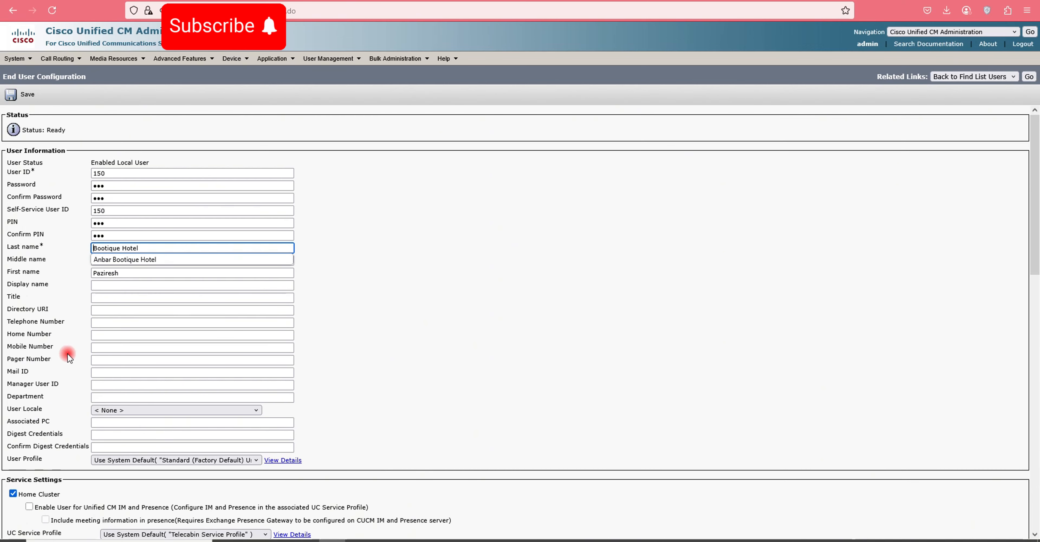
- Set telephone number 150 and user locale English, United States
left_click(93, 325)
type("1")
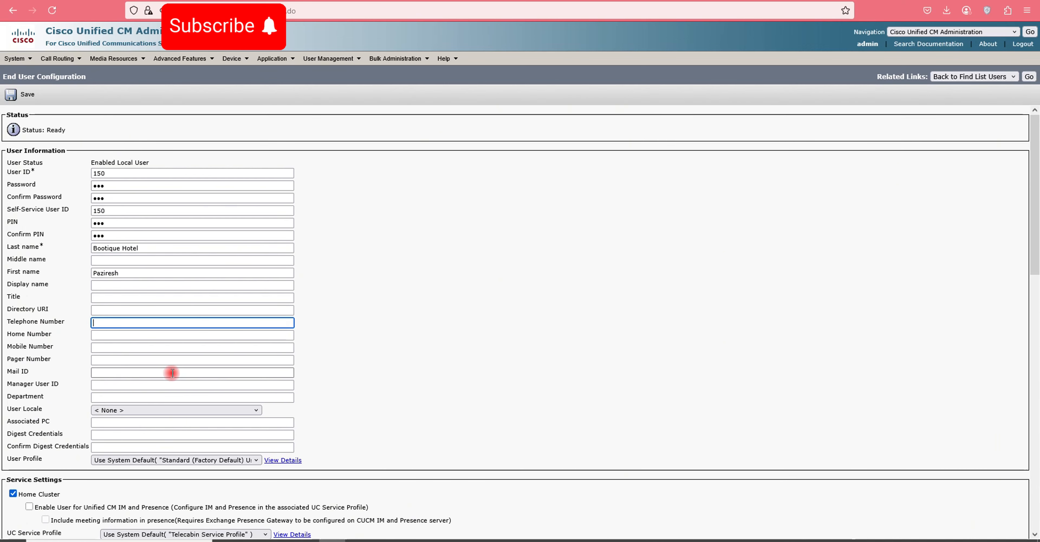
type("50")
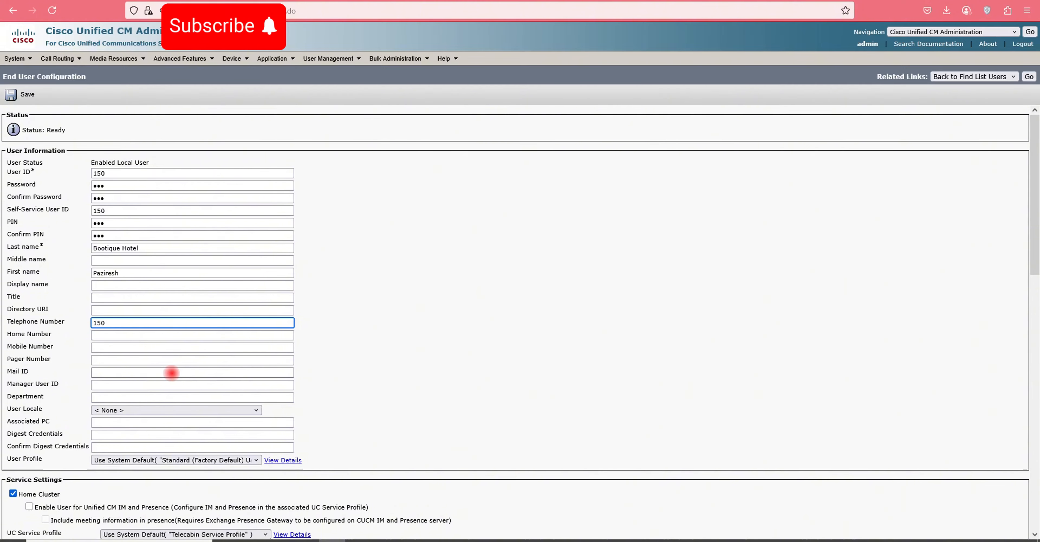
left_click(147, 410)
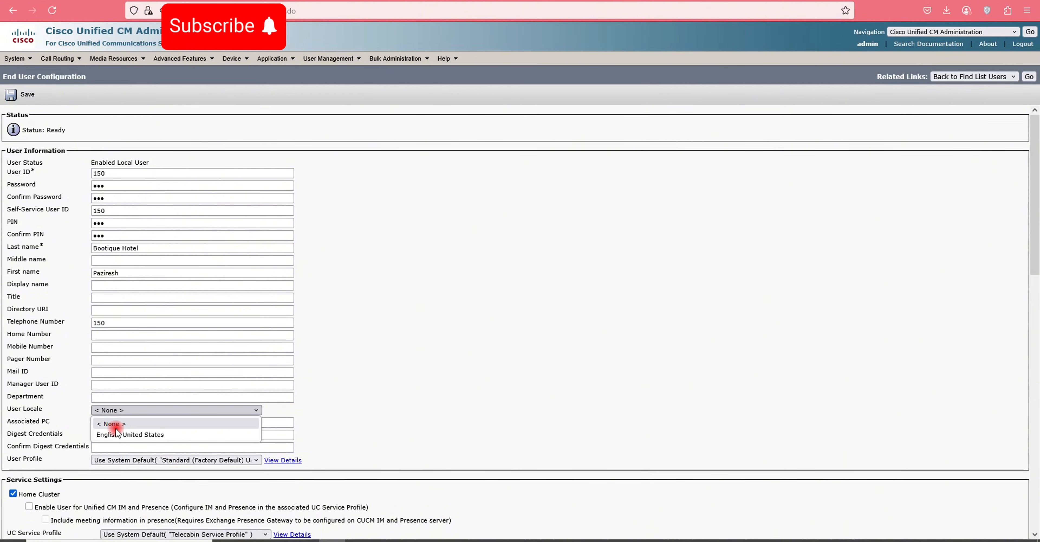
left_click(117, 434)
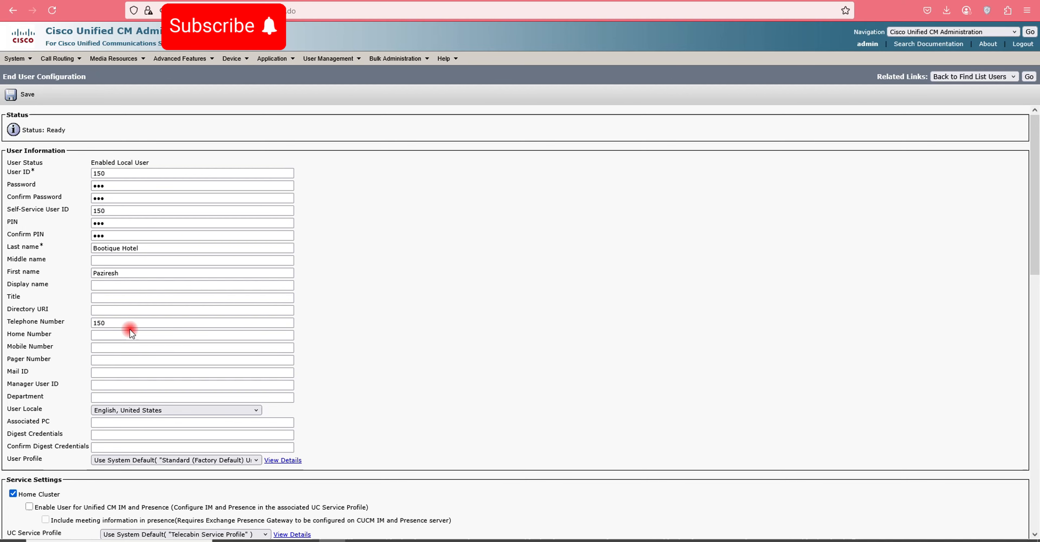
- Enter and confirm the digest credentials, then scroll through the remaining user settings
scroll(69, 428, "down", 1)
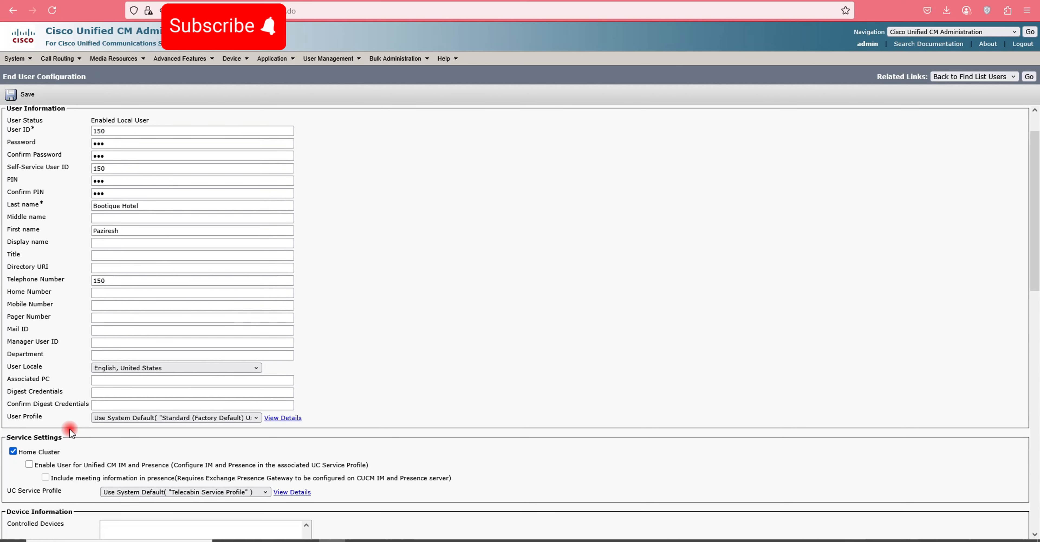
left_click(99, 393)
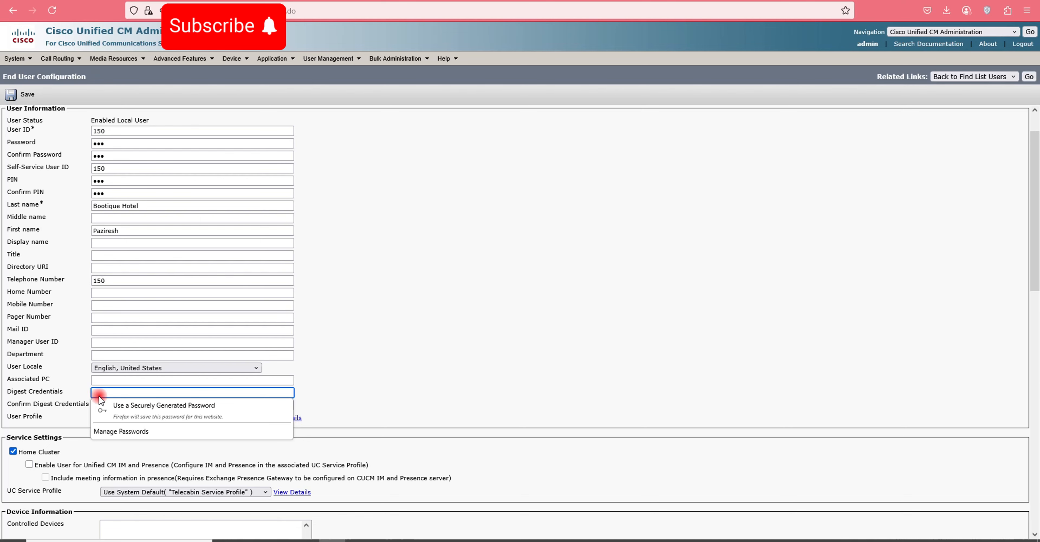
left_click(113, 403)
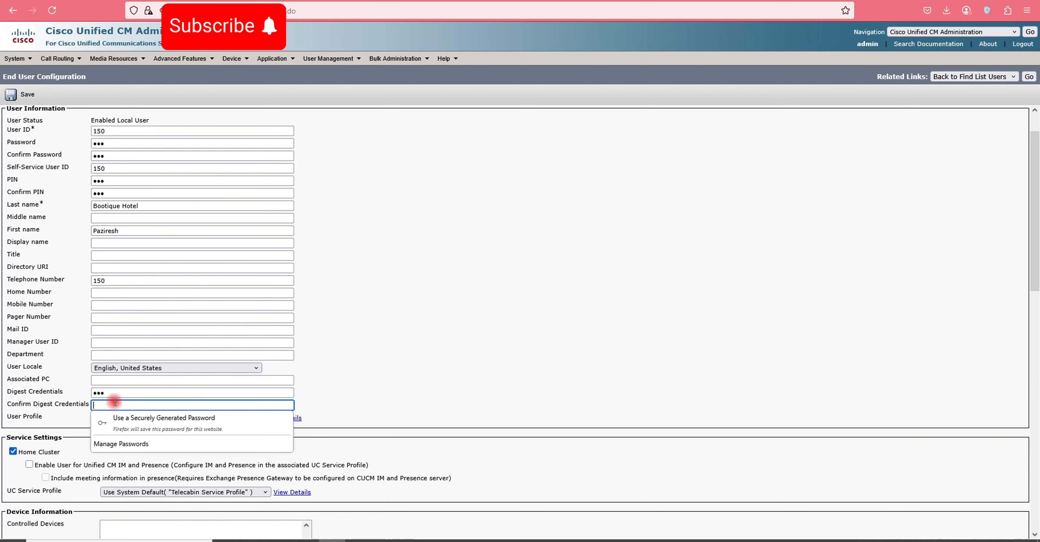
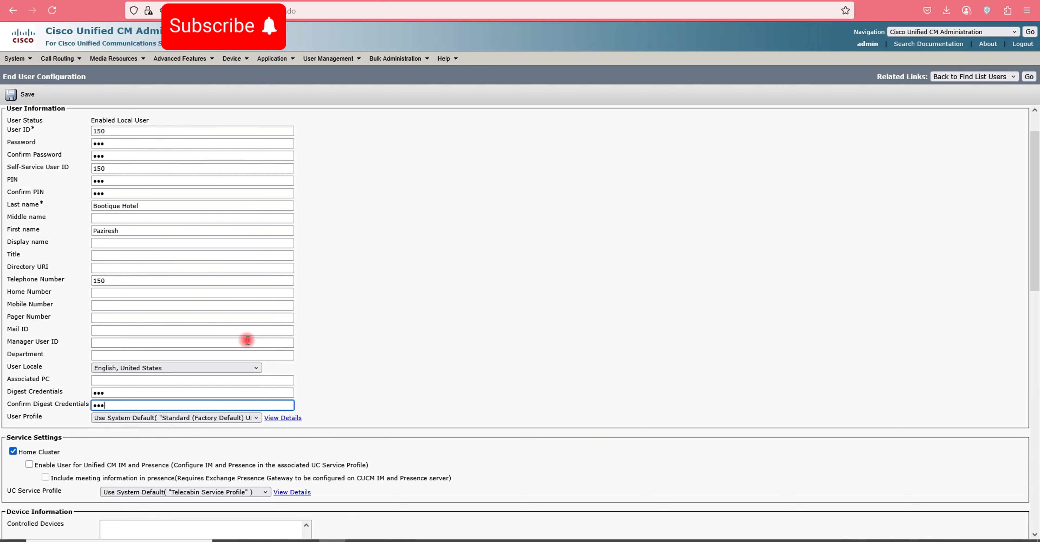
scroll(341, 304, "down", 3)
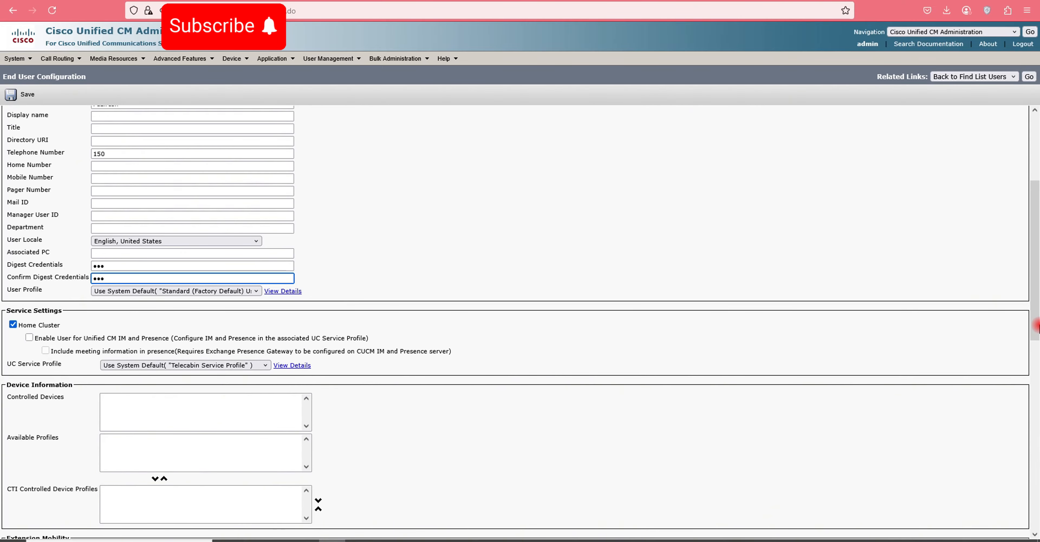
scroll(303, 312, "down", 3)
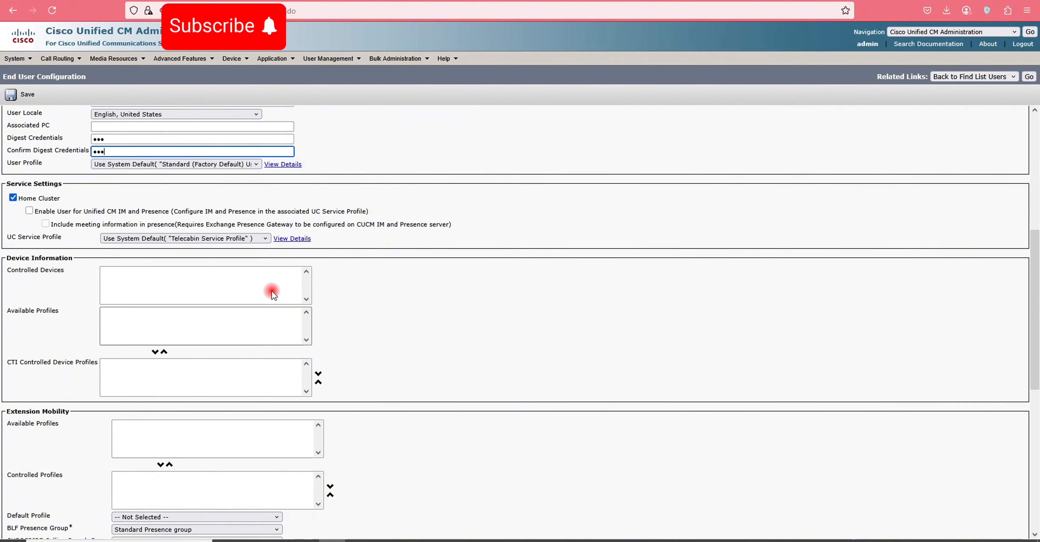
scroll(228, 318, "down", 3)
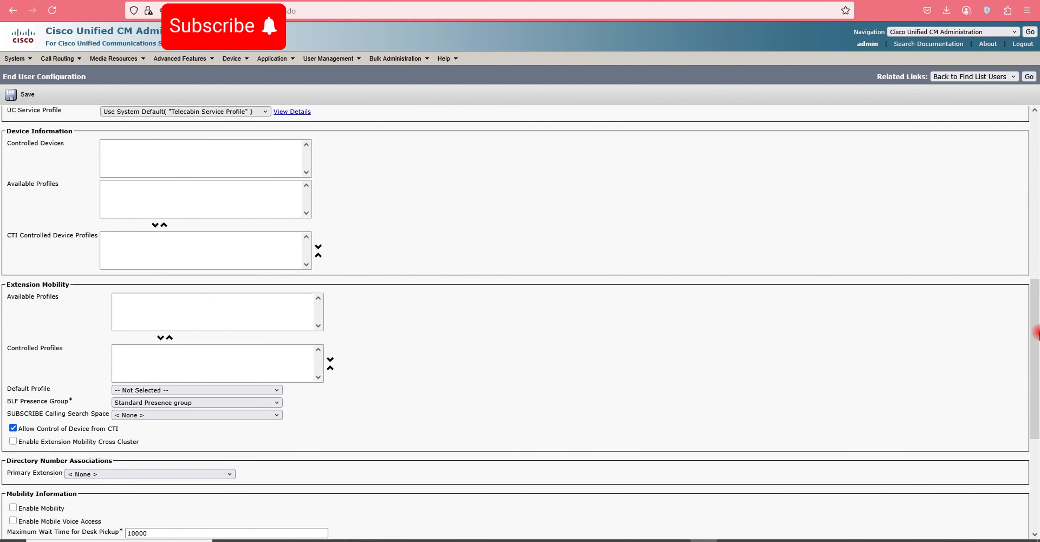
scroll(184, 364, "down", 3)
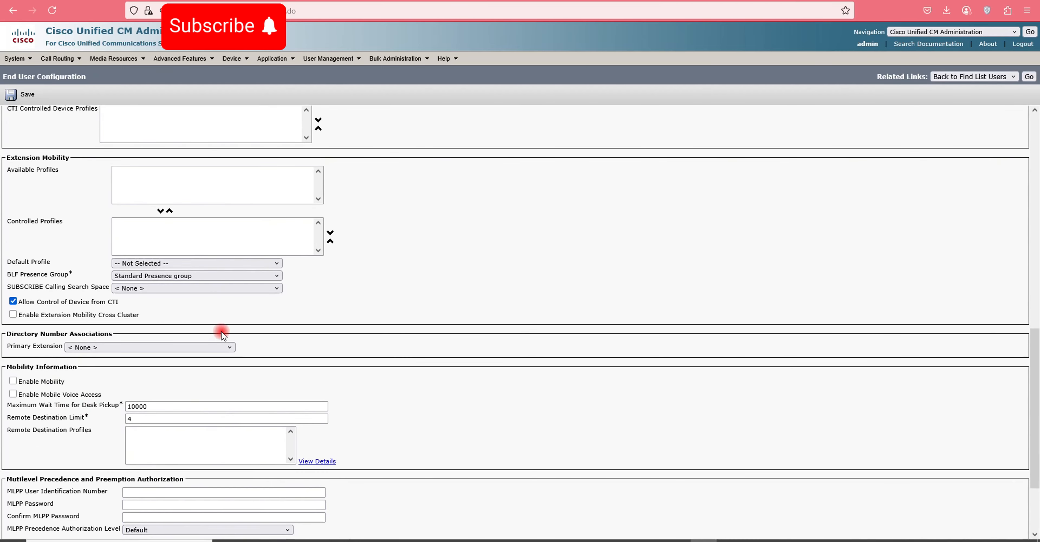
scroll(221, 331, "down", 3)
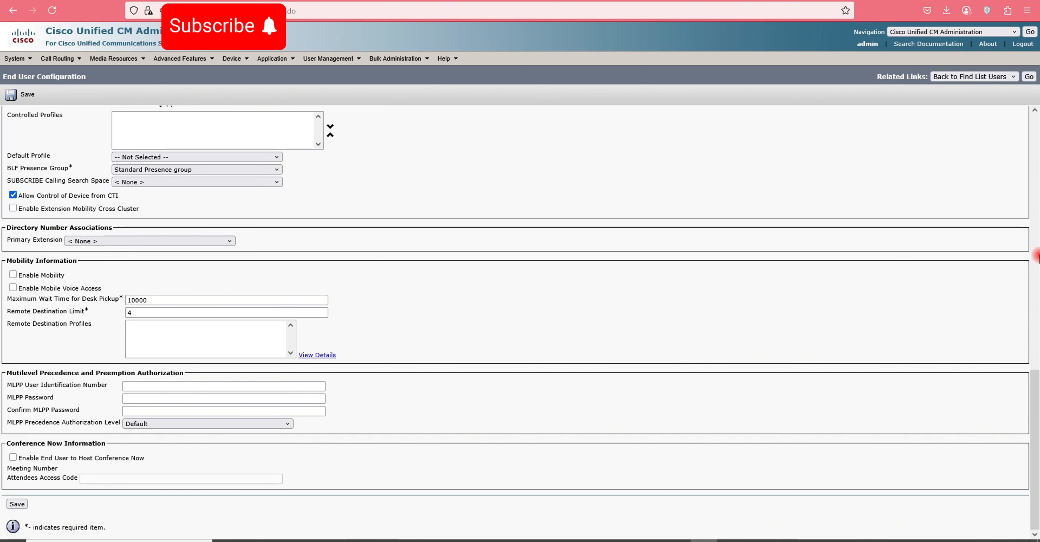
- Save end user 150 and return to the end user list
left_click(13, 100)
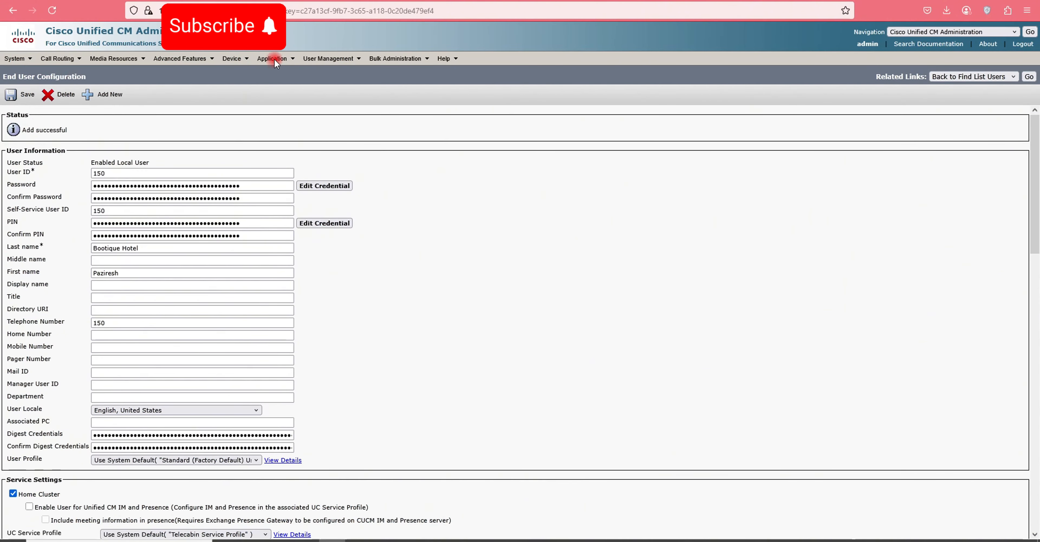
left_click(237, 58)
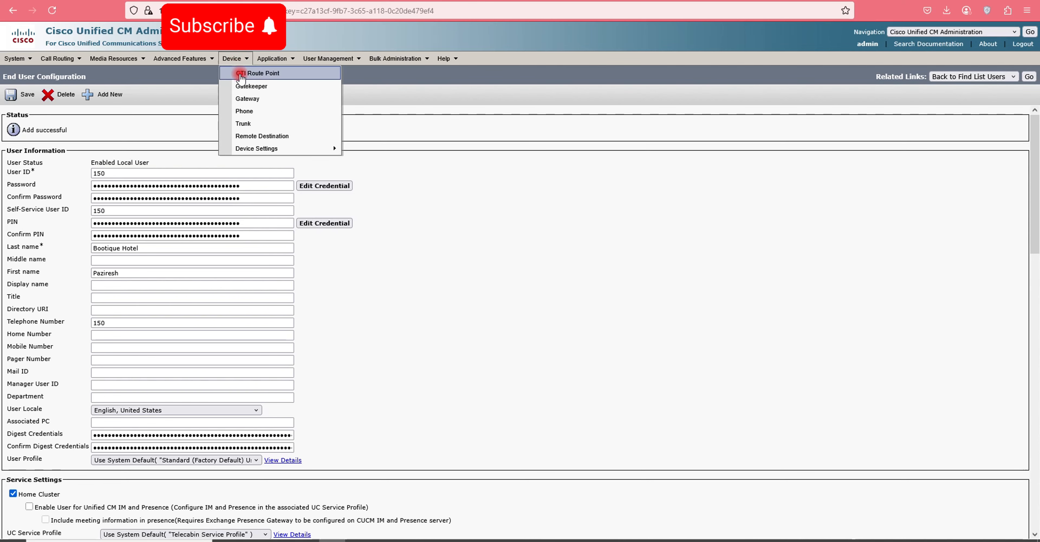
left_click(325, 86)
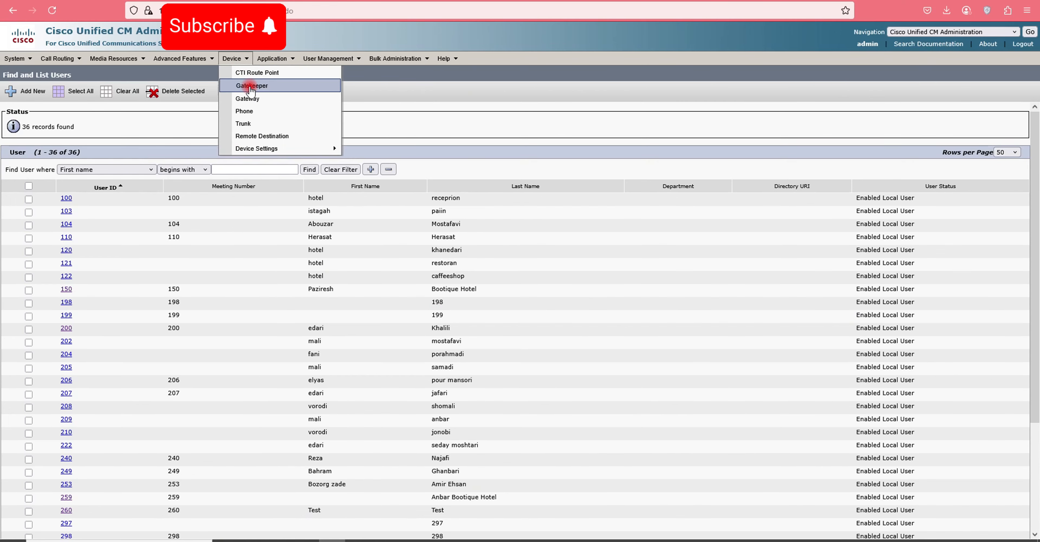
- Visit the directory number list, then go to the Find and List Phones page
mouse_move(66, 56)
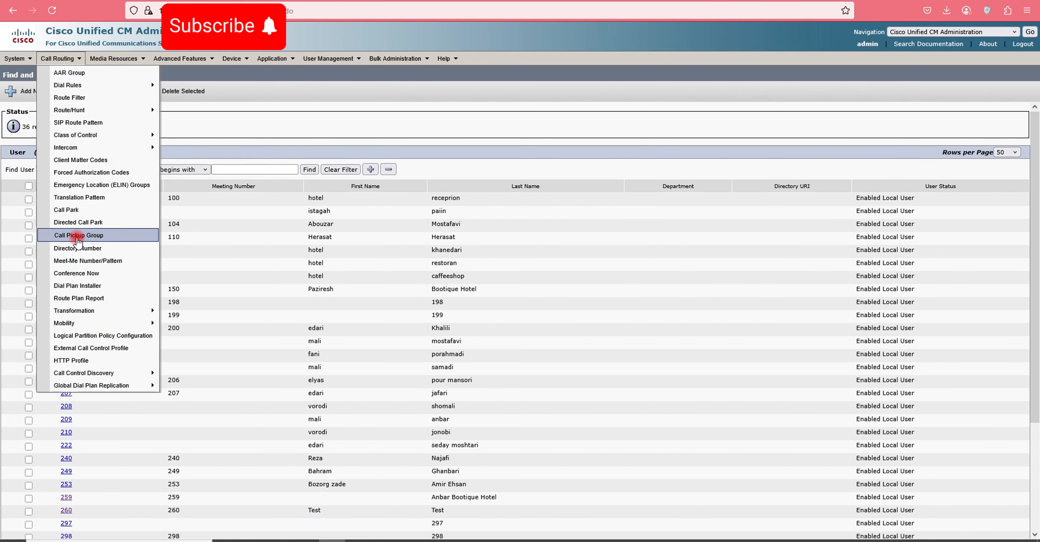
left_click(77, 247)
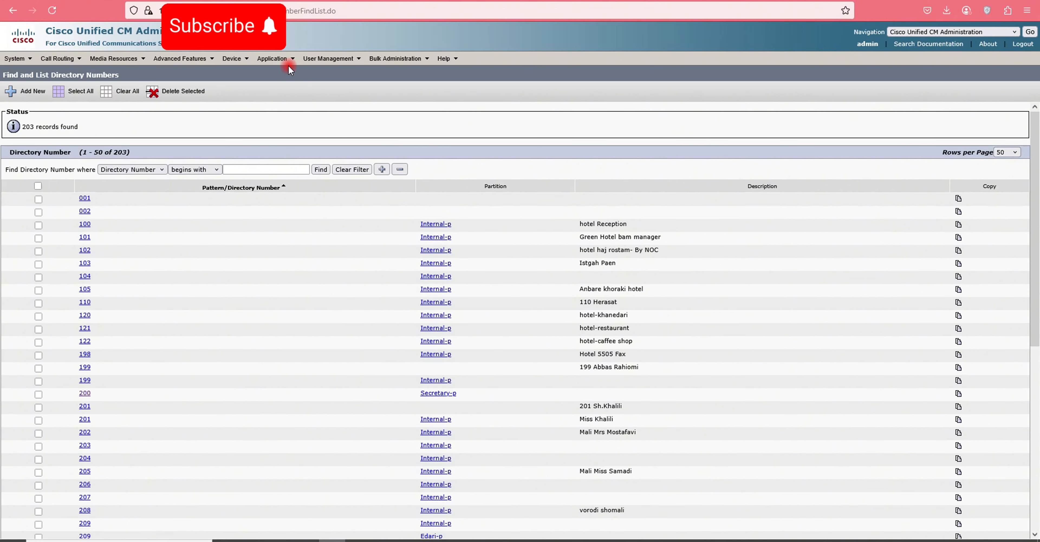
left_click(274, 61)
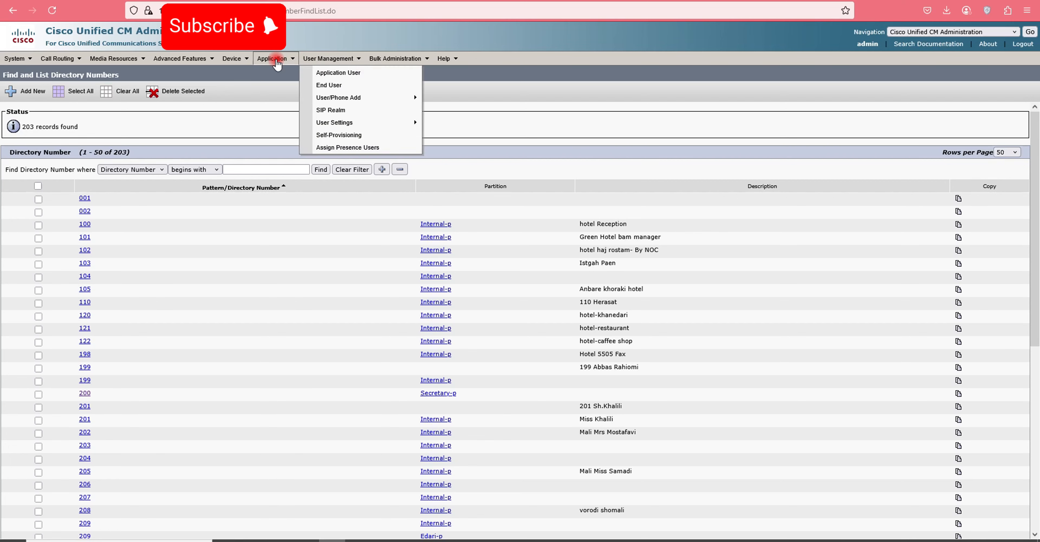
left_click(235, 61)
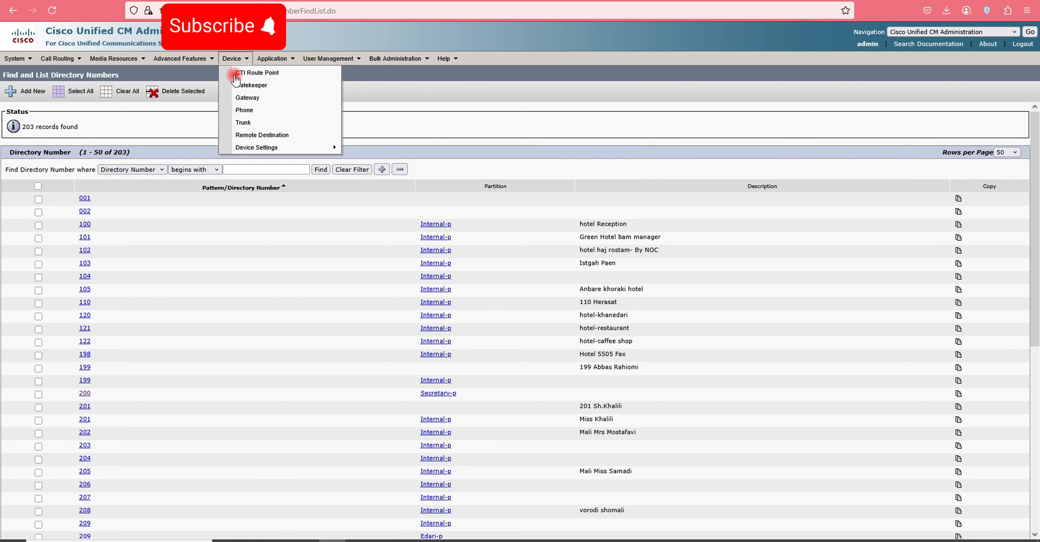
left_click(248, 111)
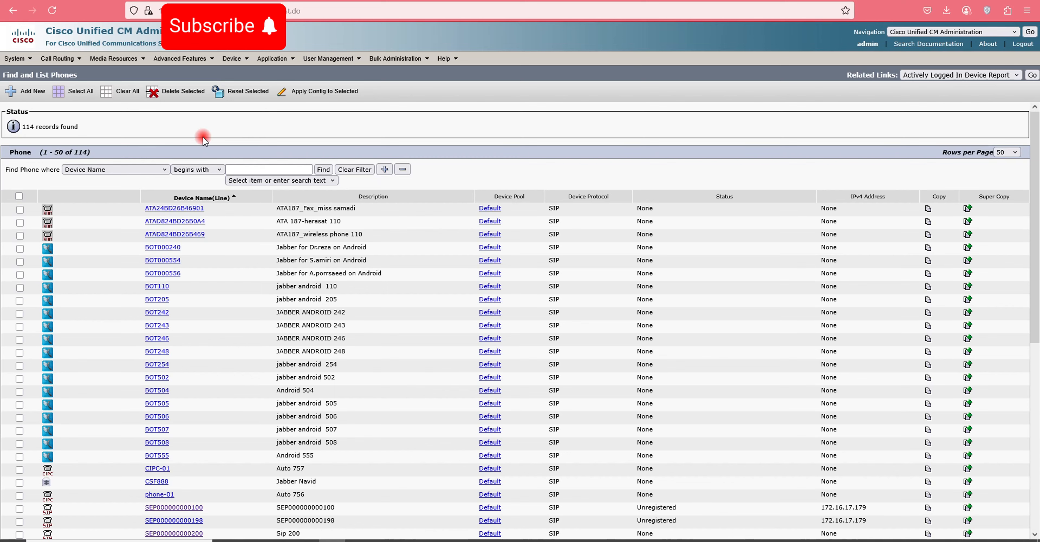
- Add a new Third-party SIP Device (Basic) phone and continue to its configuration form
left_click(23, 95)
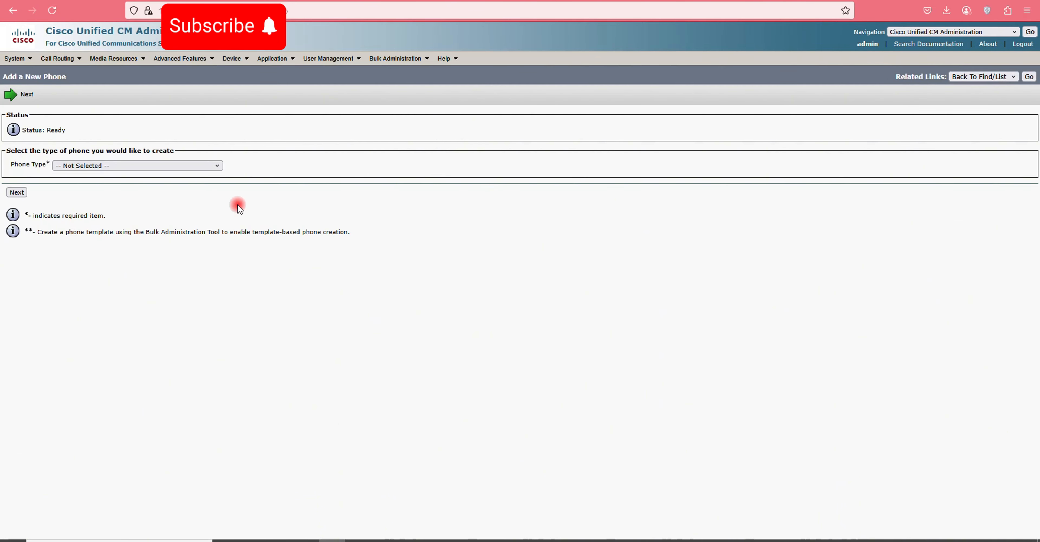
left_click(110, 166)
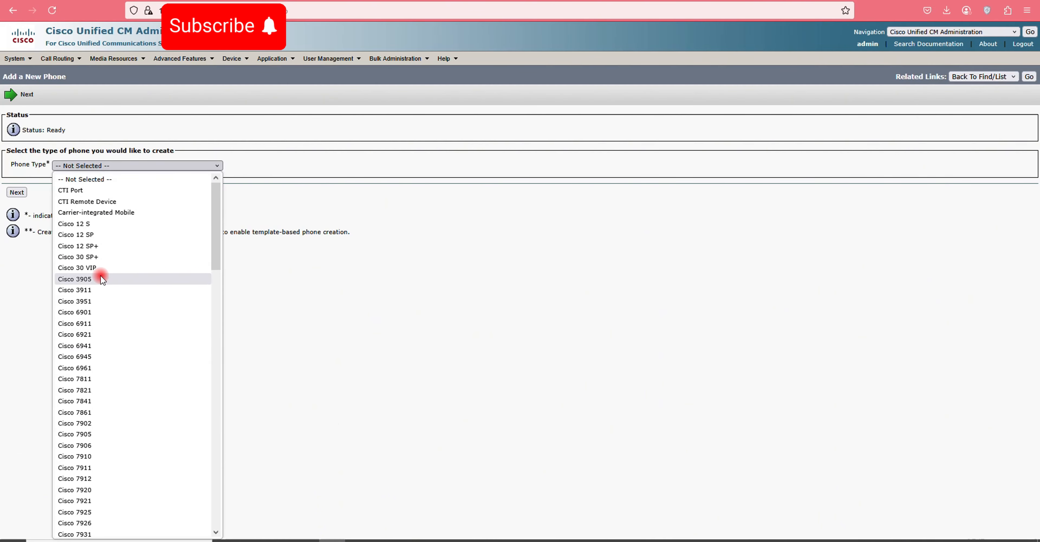
scroll(101, 279, "down", 10)
scroll(119, 343, "down", 10)
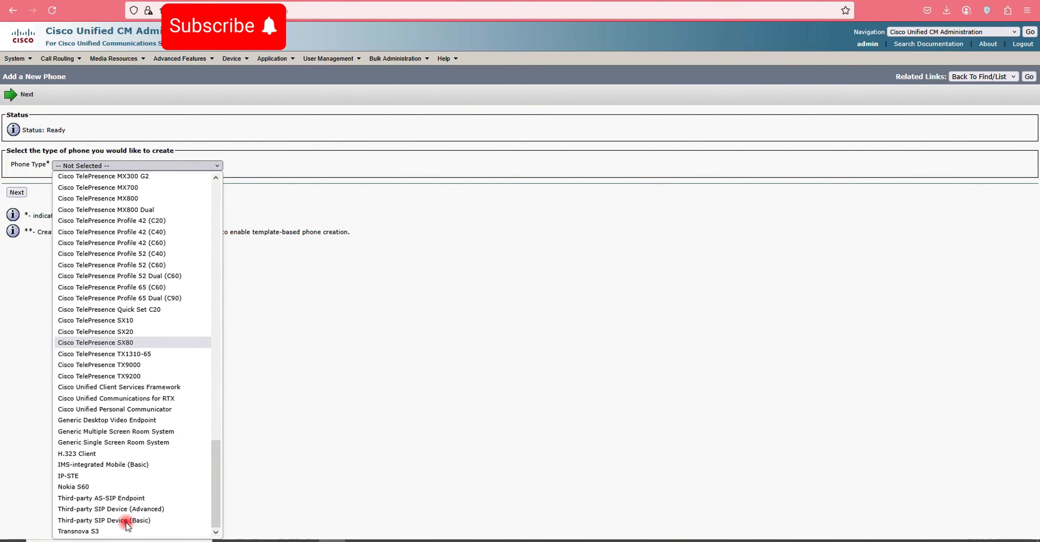
left_click(98, 521)
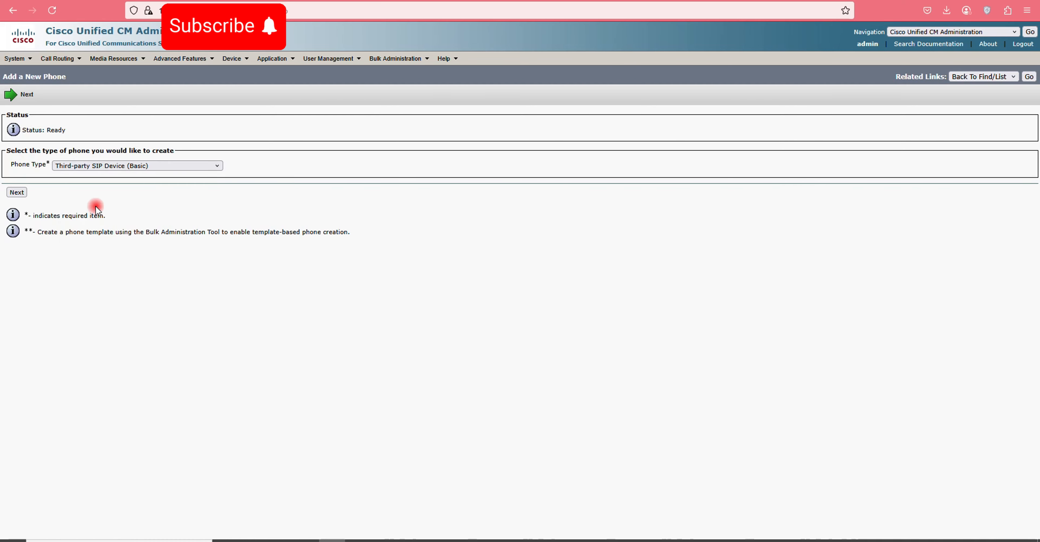
left_click(21, 195)
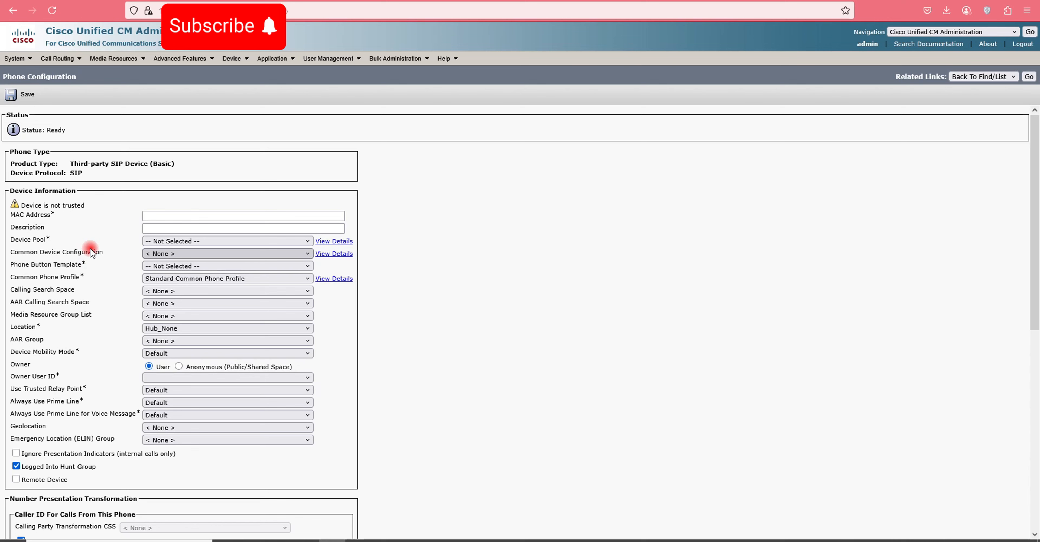
left_click(149, 215)
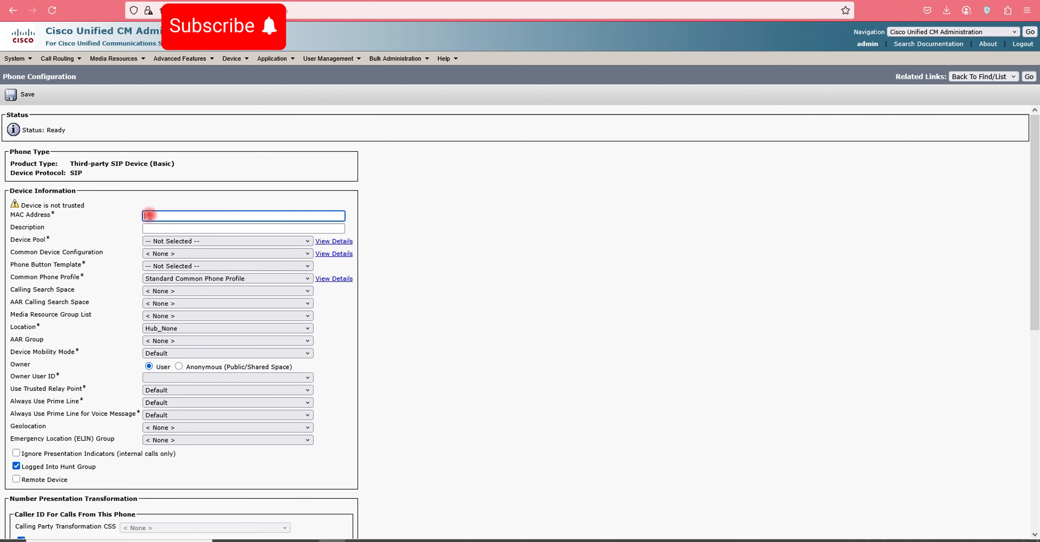
type("00000000")
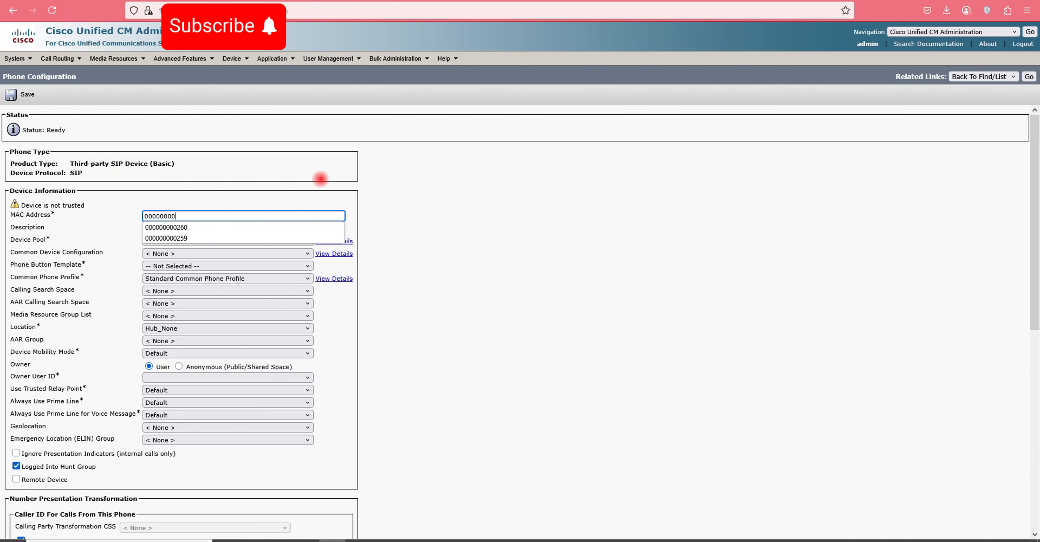
type("0150")
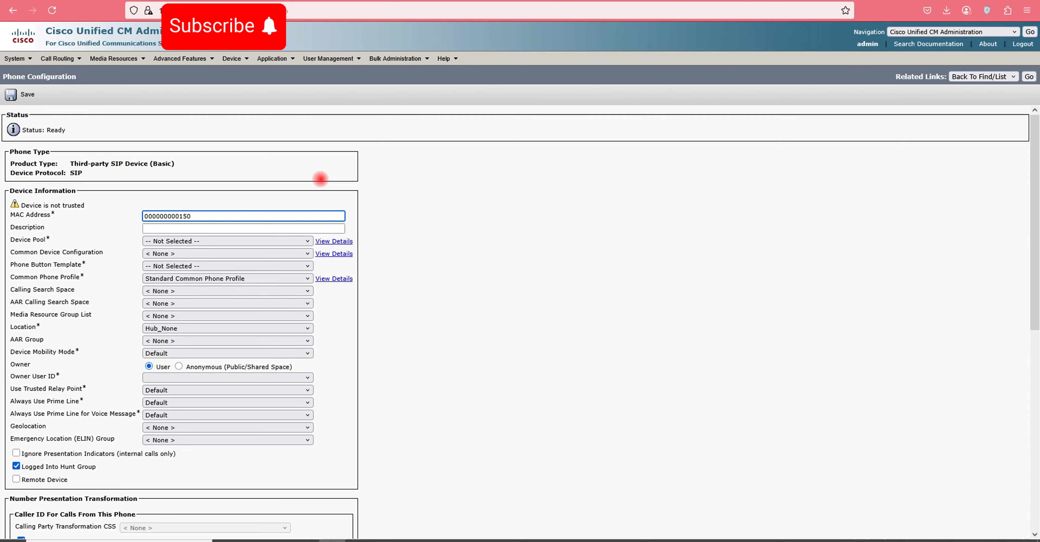
left_click(249, 227)
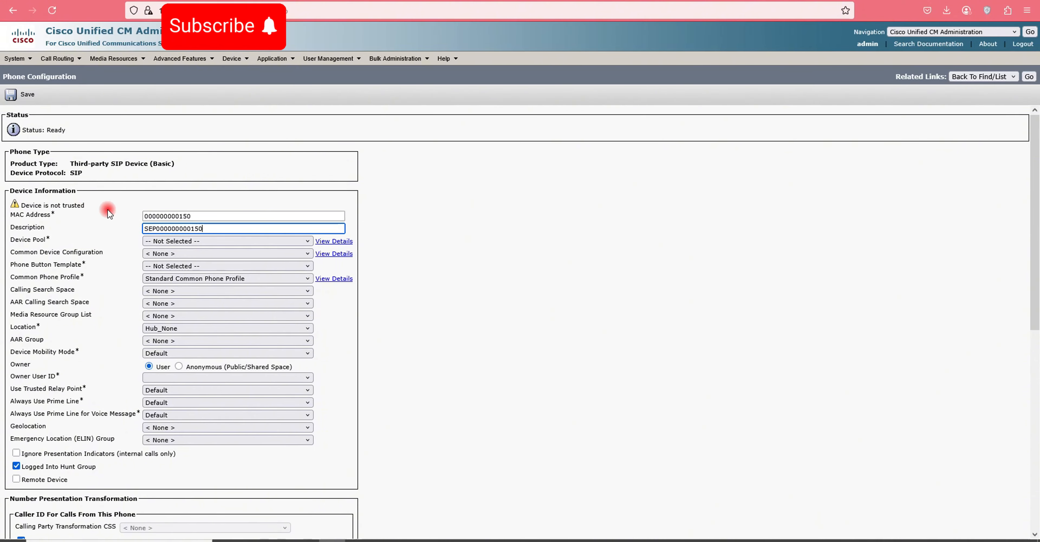
left_click_drag(141, 216, 181, 216)
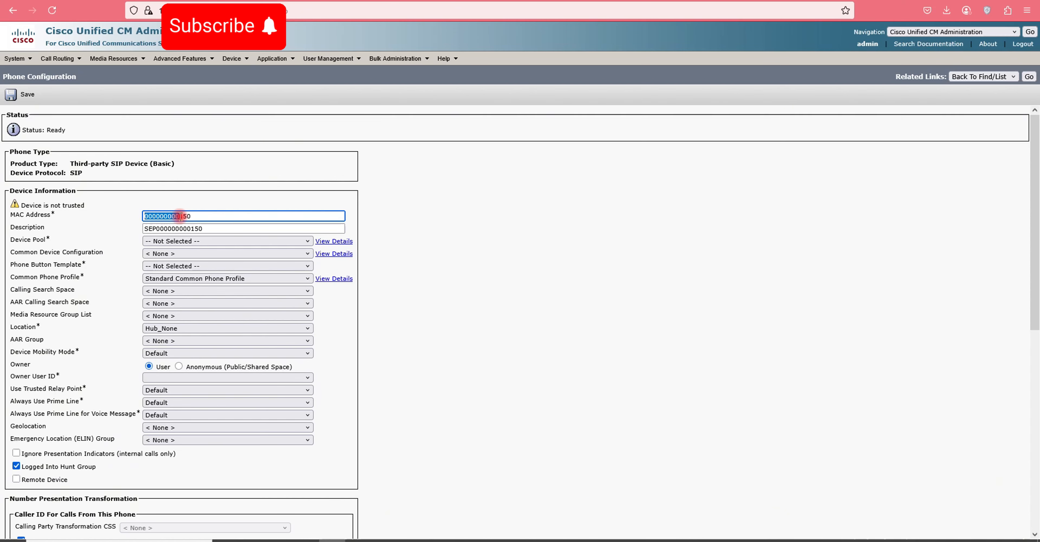
left_click(206, 216)
- Set device pool Default, template Third-party SIP Device (Basic), and calling search space Internal-Css
left_click(180, 240)
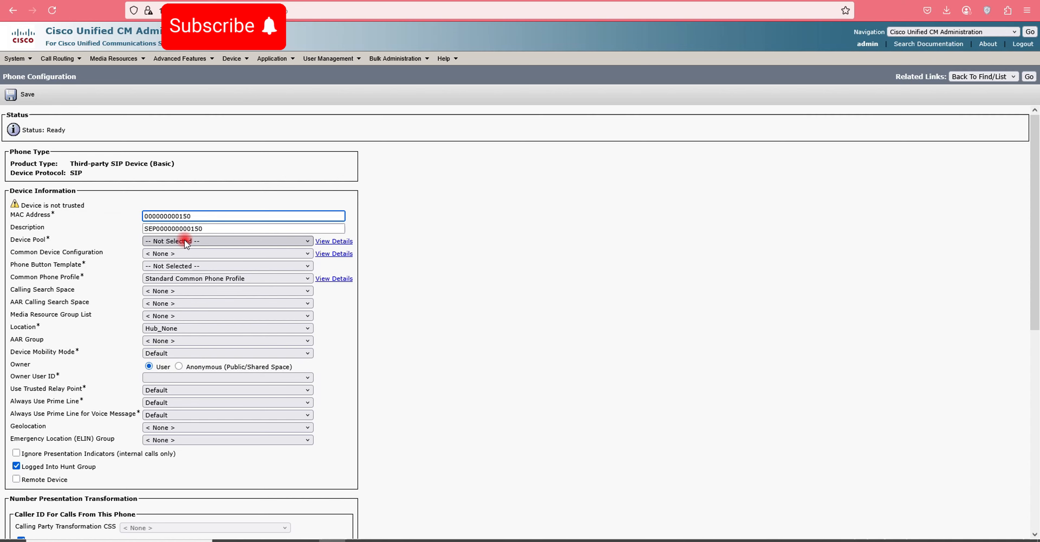
left_click(173, 266)
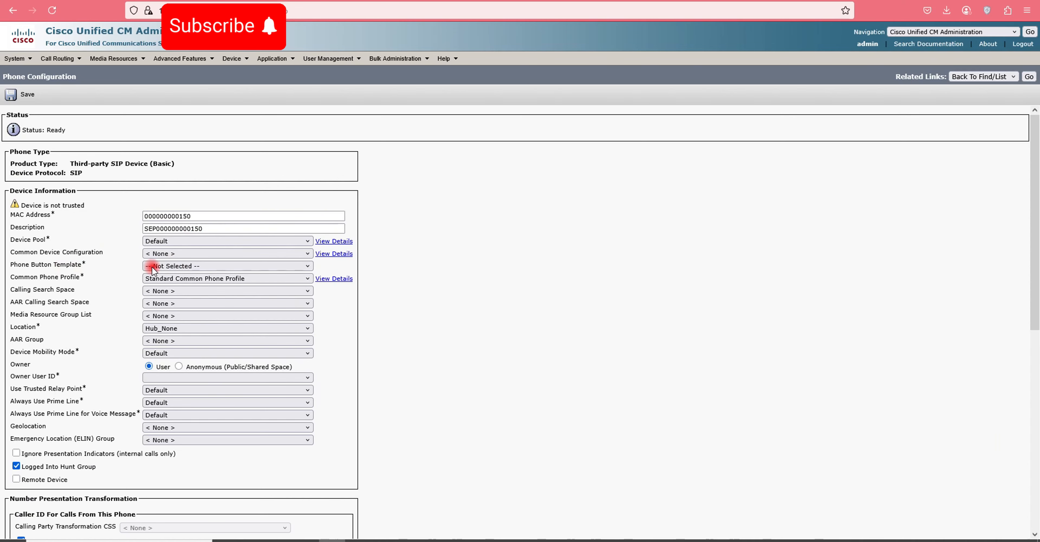
left_click(160, 268)
left_click(197, 289)
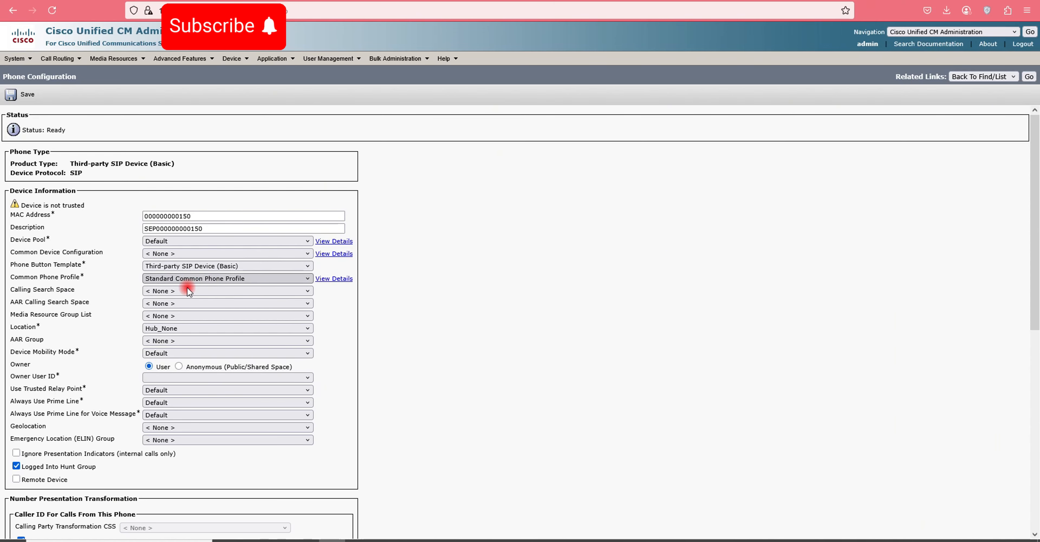
left_click(173, 290)
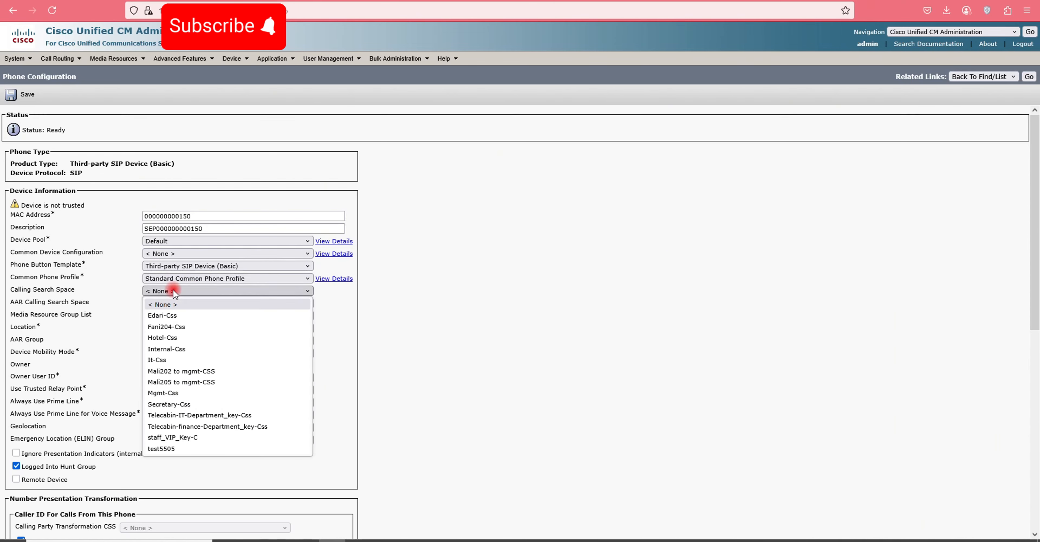
left_click(170, 350)
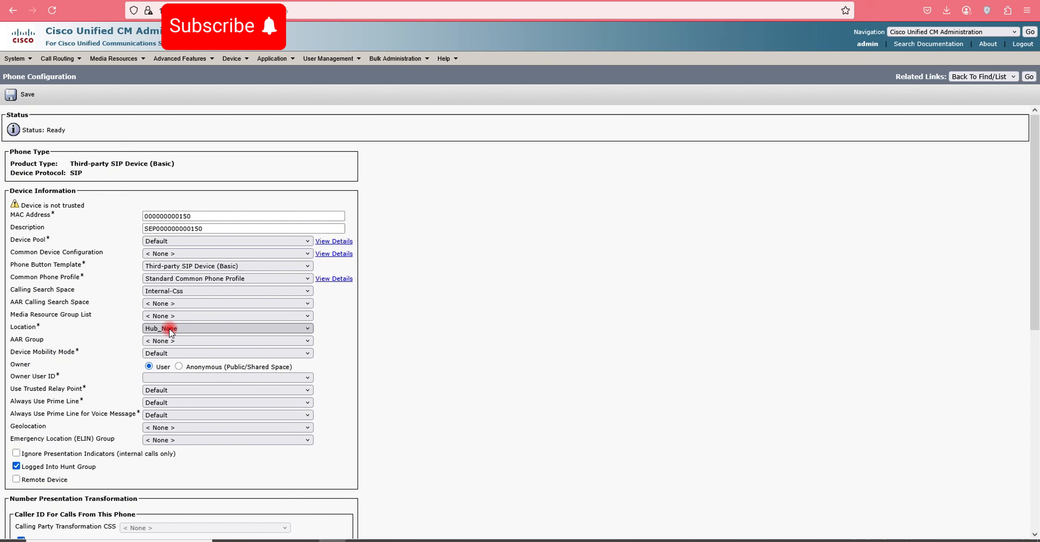
- Set the phone's owner user ID to 150
left_click(151, 376)
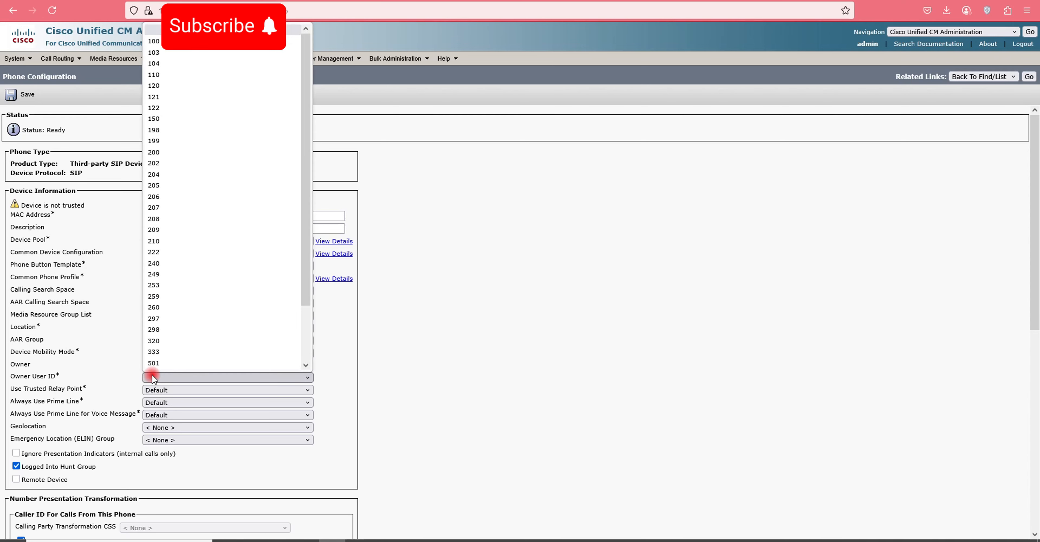
type("150")
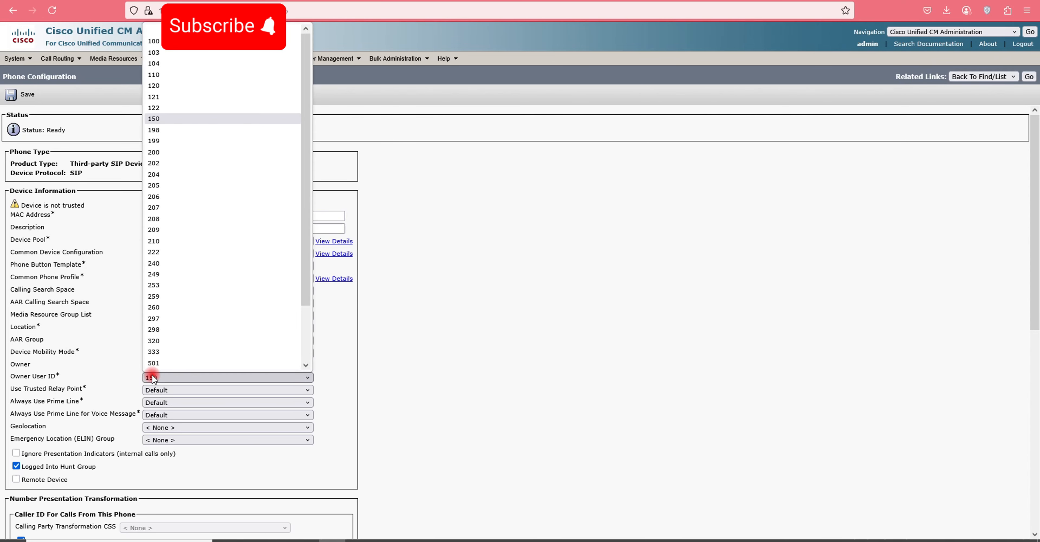
left_click(152, 117)
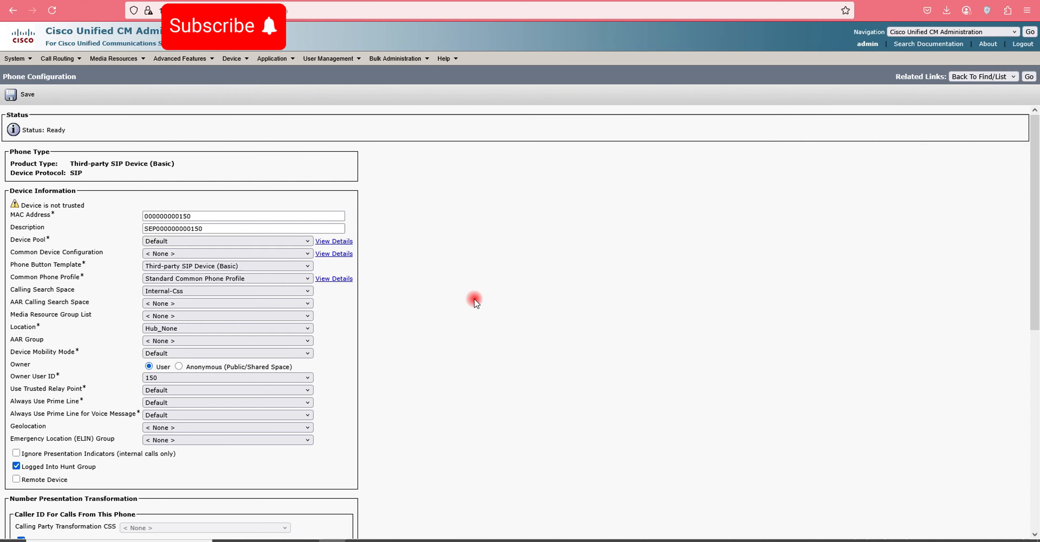
- Under Protocol Specific Information, choose Third-party SIP Device Basic With Digest, Standard SIP Profile and digest user 150
scroll(411, 319, "down", 2)
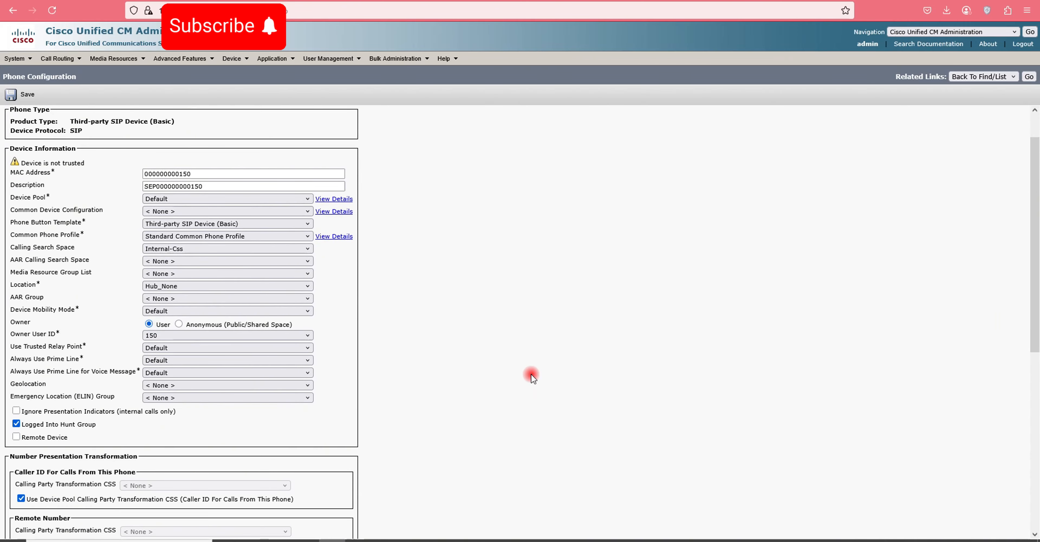
scroll(654, 525, "down", 6)
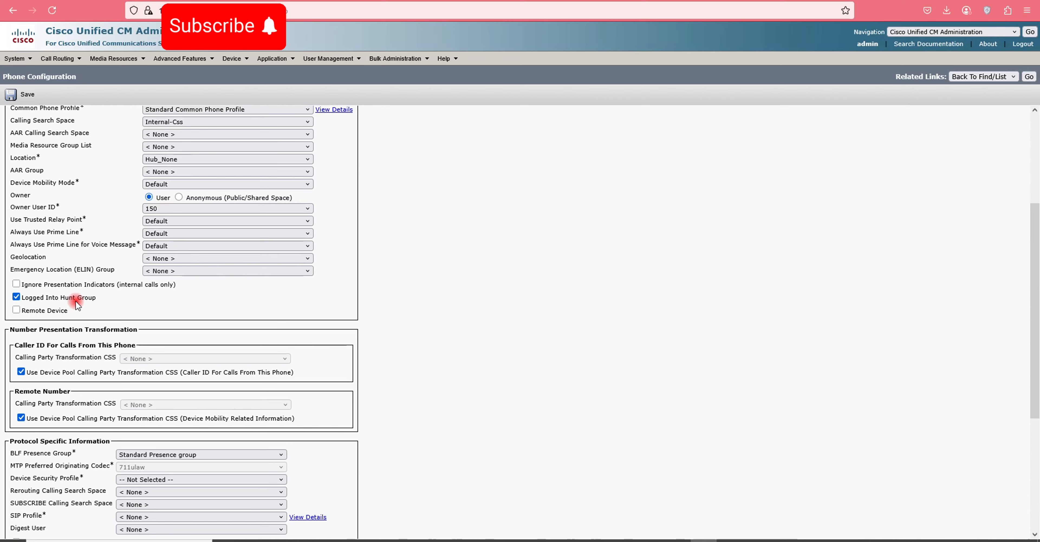
scroll(77, 305, "down", 1)
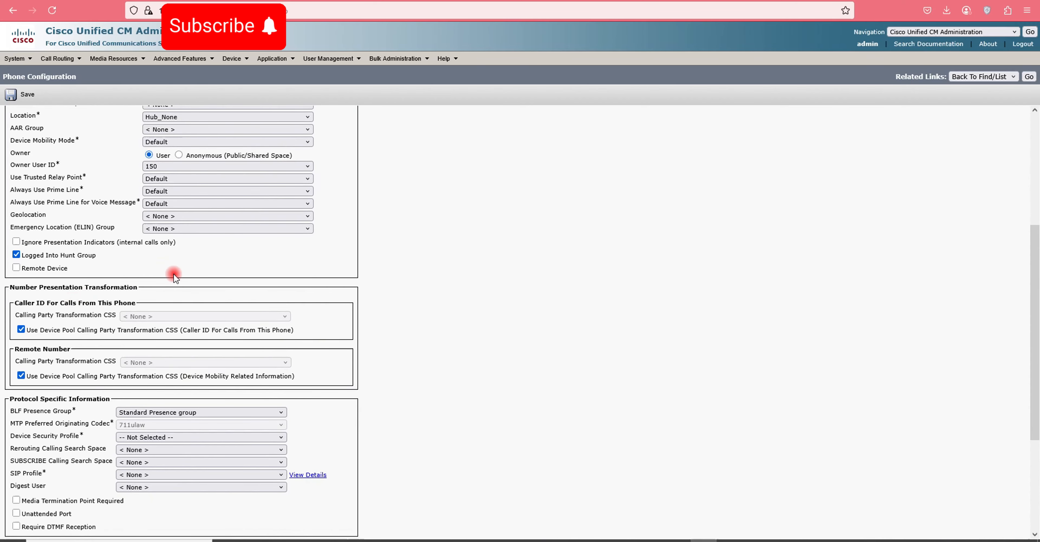
scroll(89, 302, "down", 2)
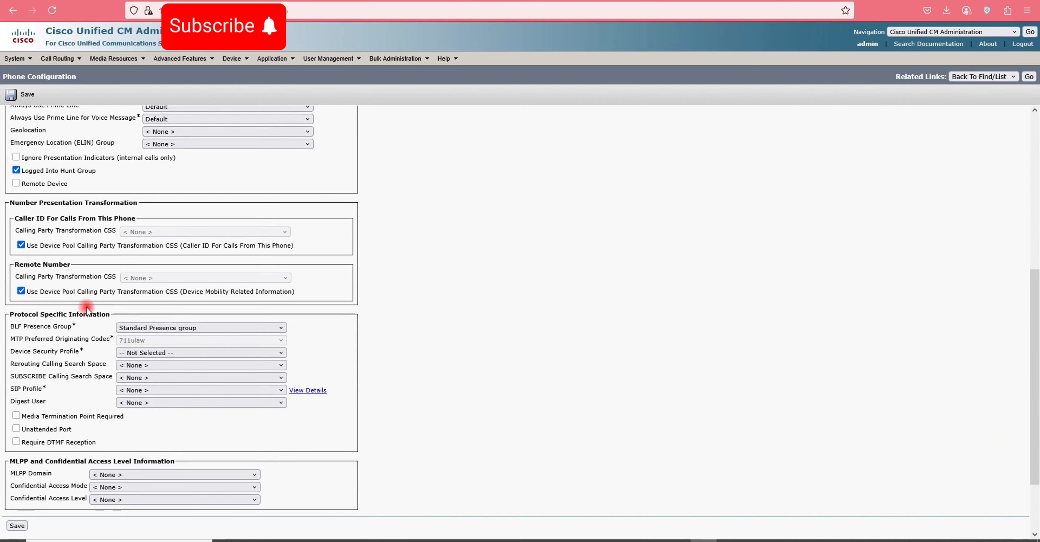
left_click(136, 351)
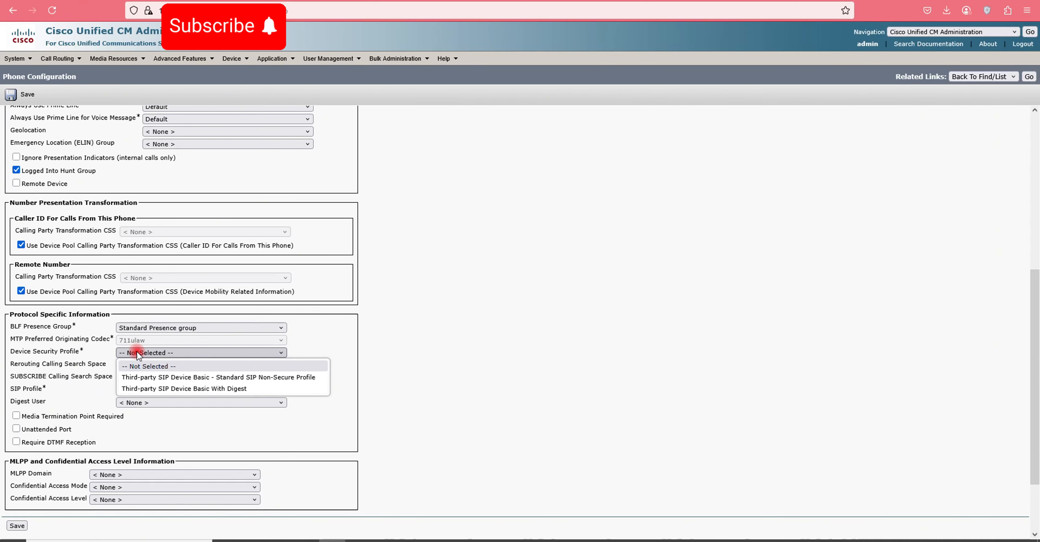
left_click(227, 388)
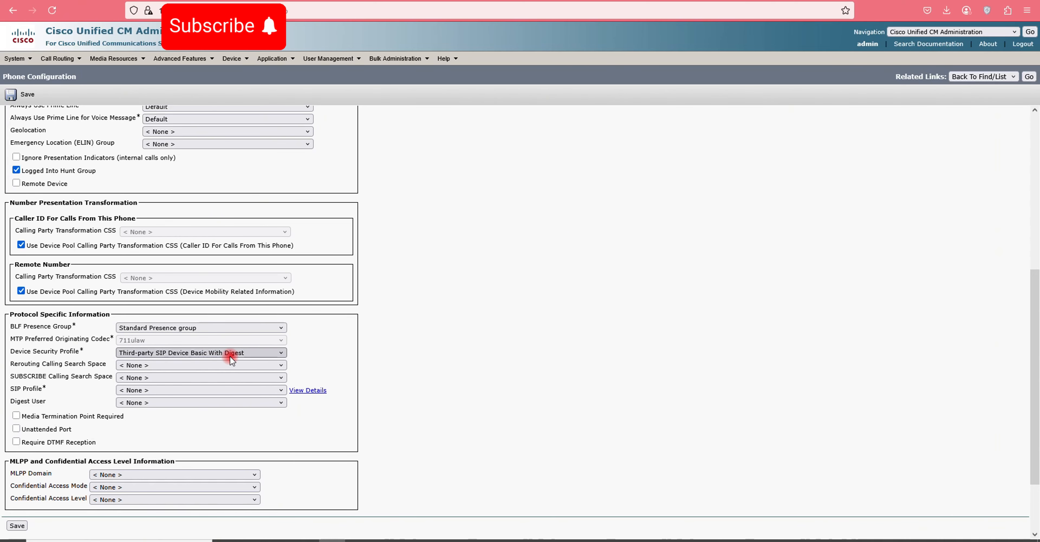
left_click(150, 389)
left_click(150, 409)
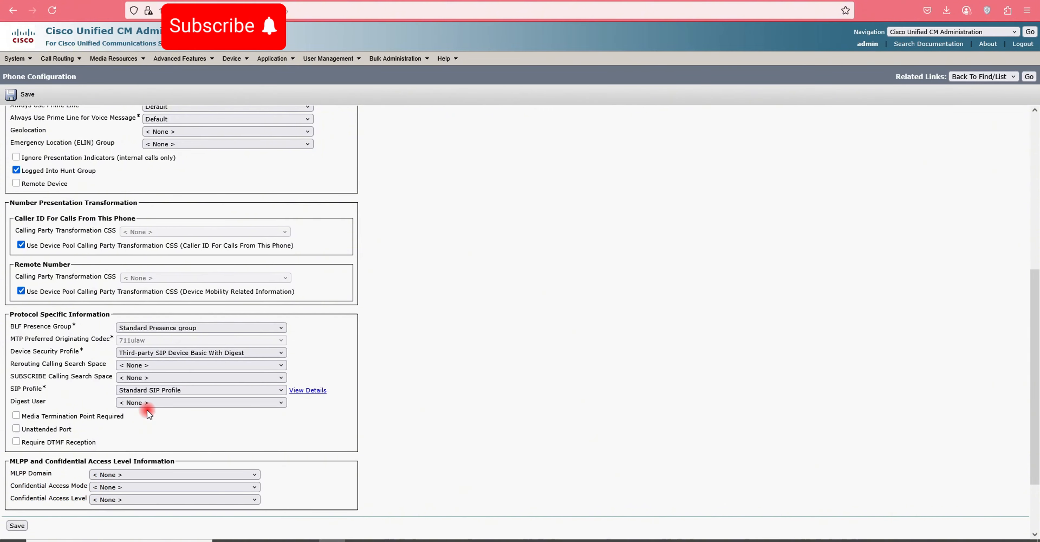
left_click(142, 404)
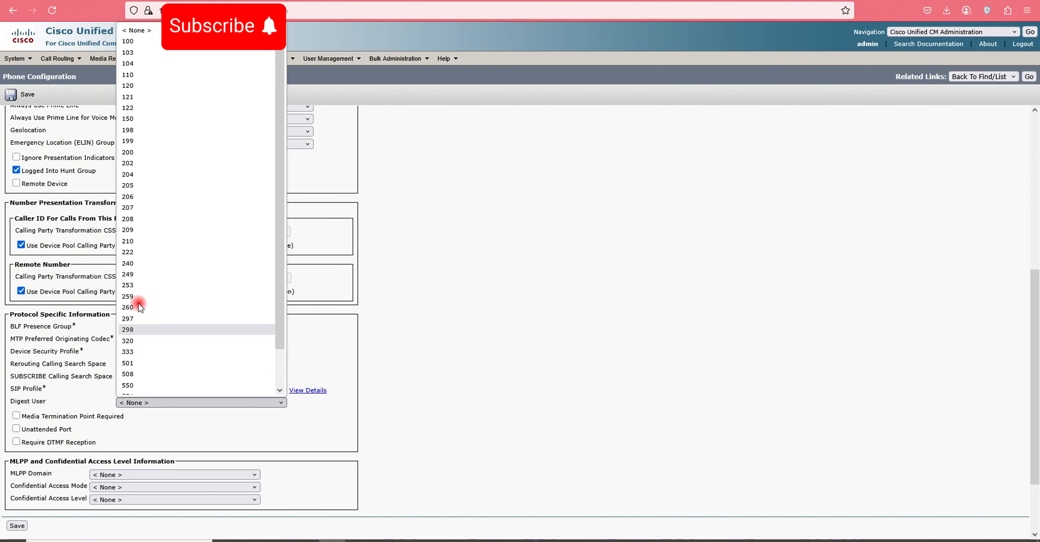
left_click(127, 118)
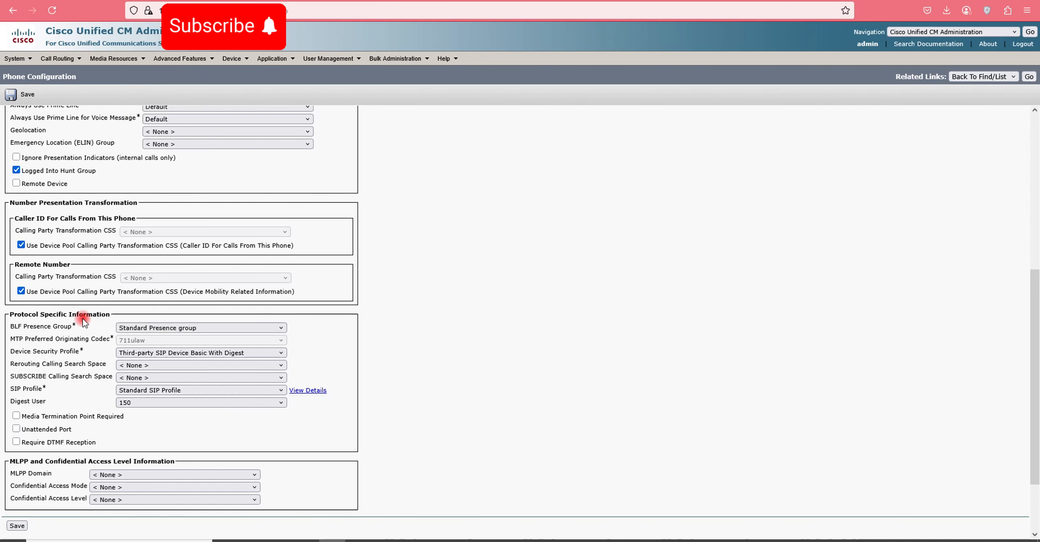
scroll(69, 263, "down", 3)
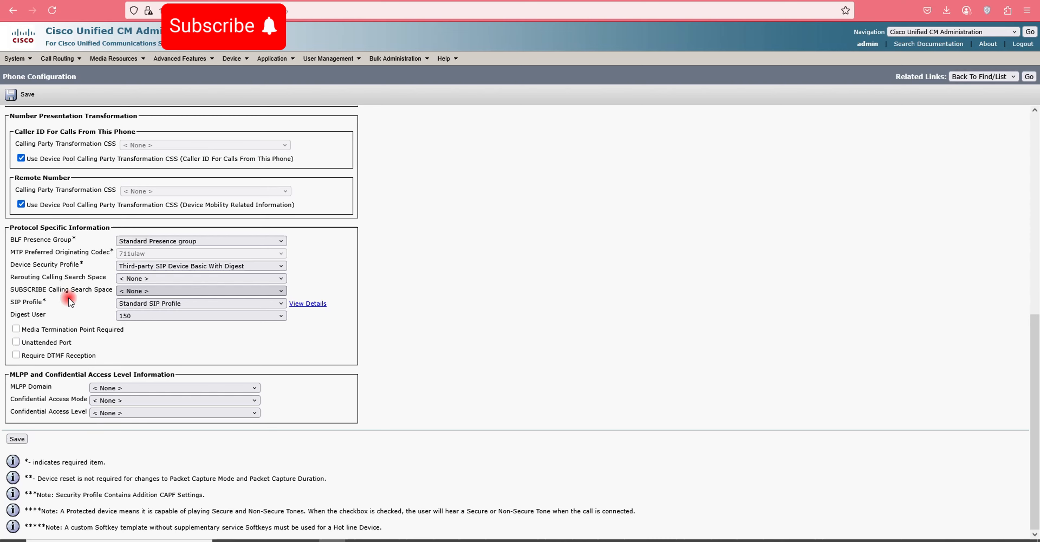
scroll(69, 319, "up", 3)
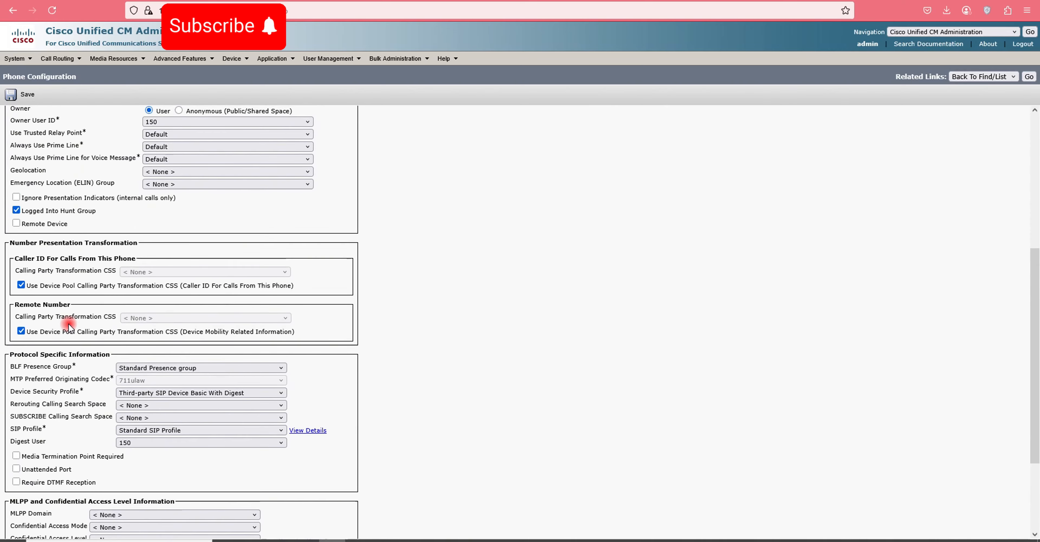
scroll(68, 324, "up", 4)
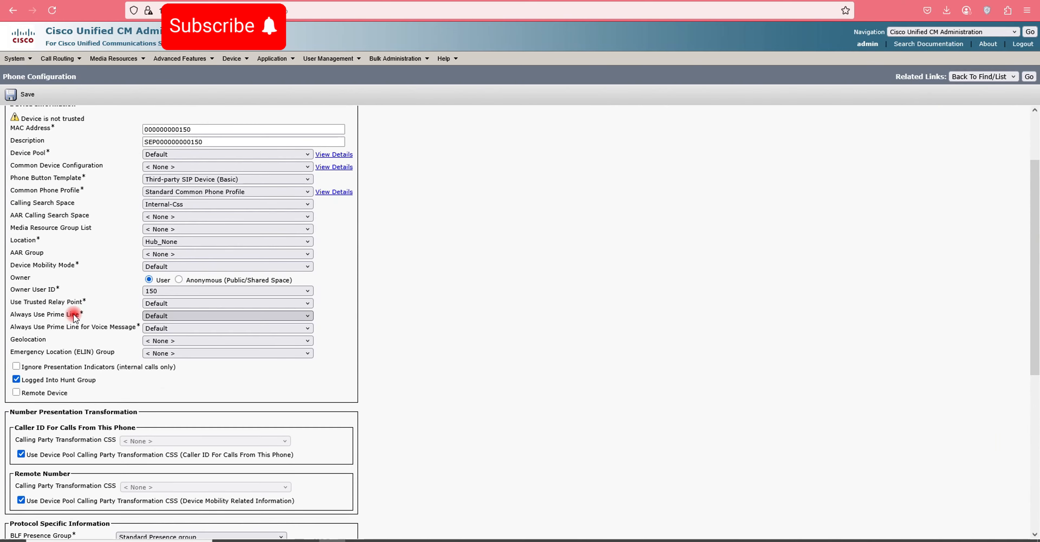
scroll(71, 344, "down", 7)
scroll(71, 344, "up", 7)
scroll(82, 342, "up", 2)
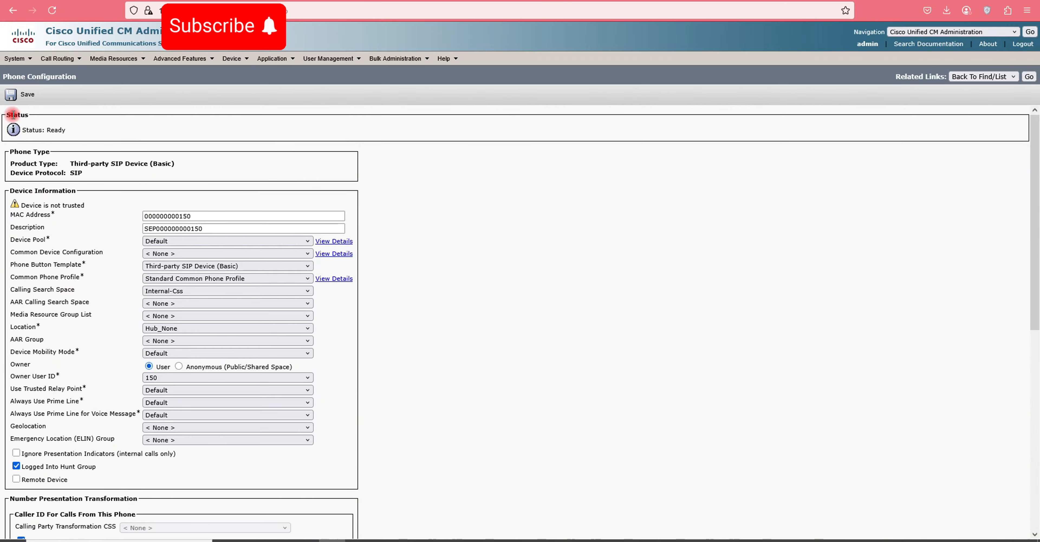
left_click(10, 99)
left_click(593, 303)
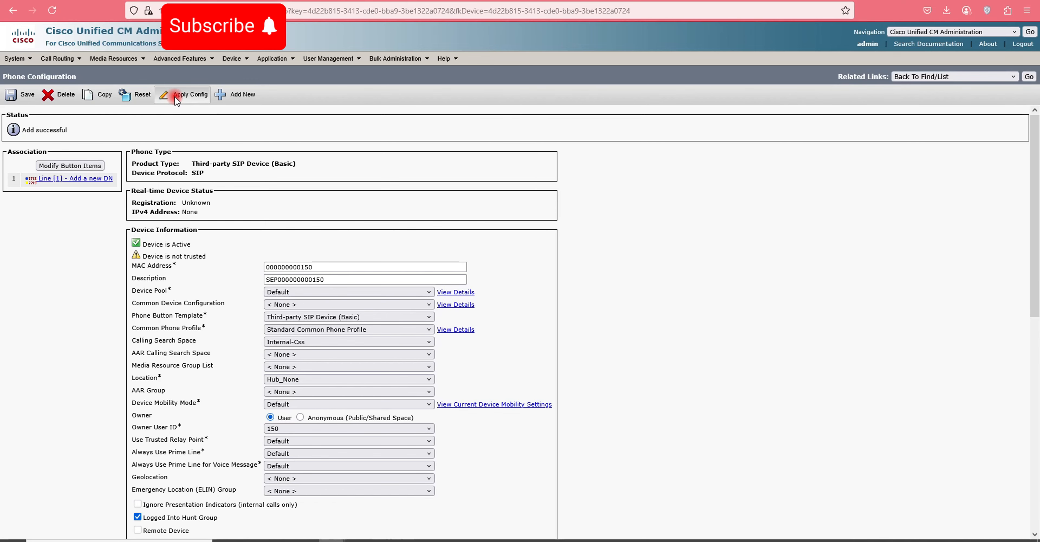
left_click(176, 97)
left_click(180, 265)
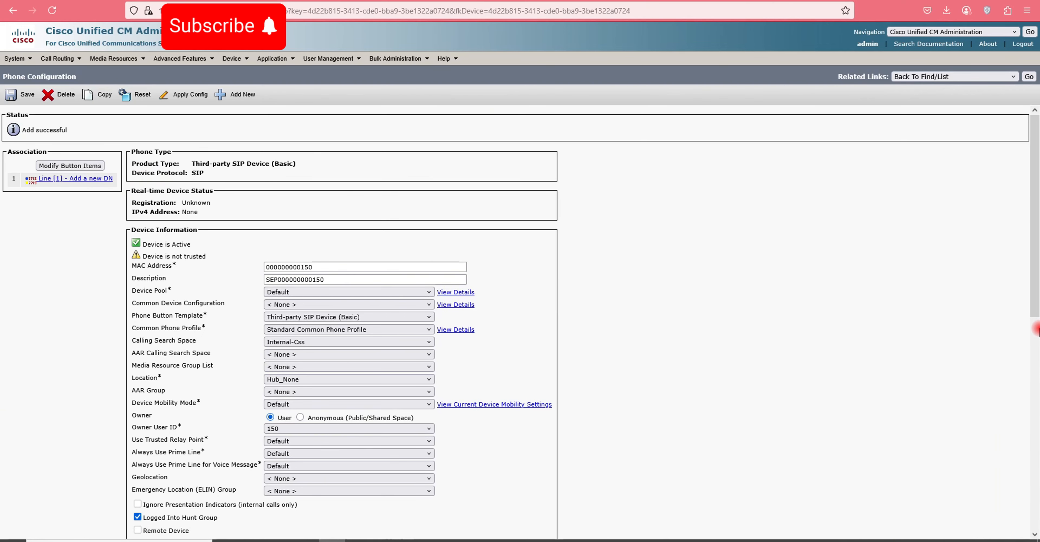
- Add directory number 150 to line 1 in route partition Internal-p
left_click(92, 180)
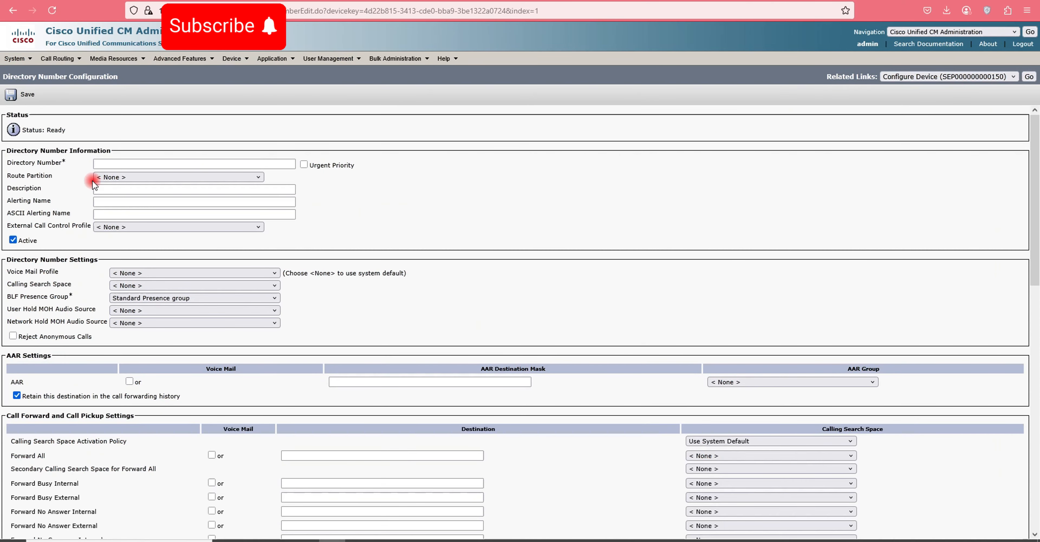
left_click(101, 165)
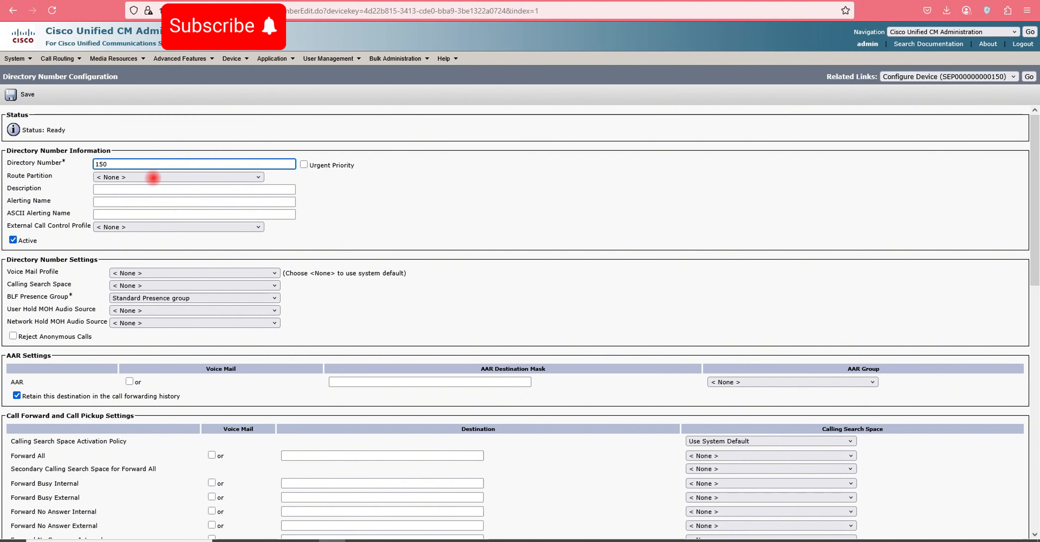
left_click(130, 177)
left_click(129, 177)
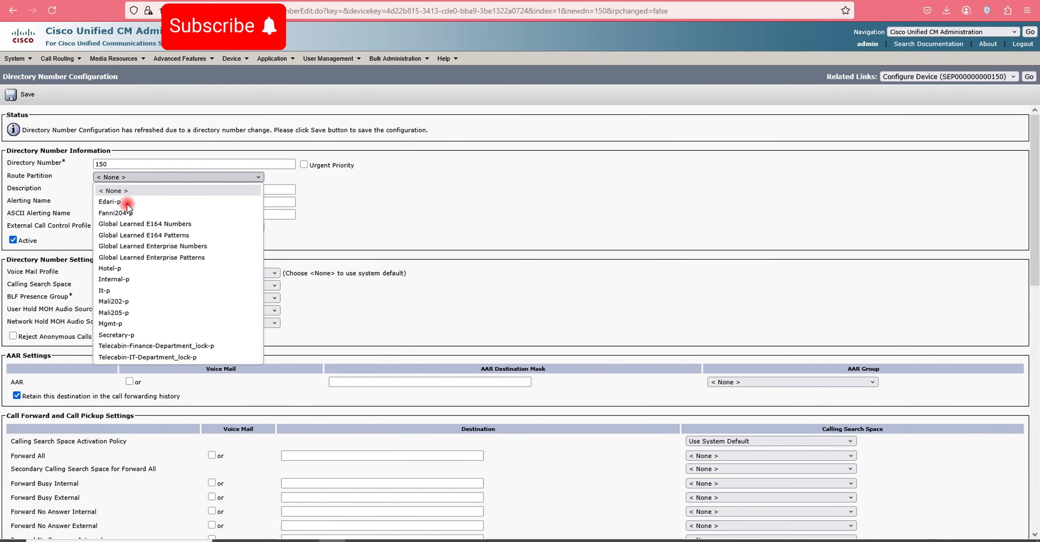
left_click(122, 279)
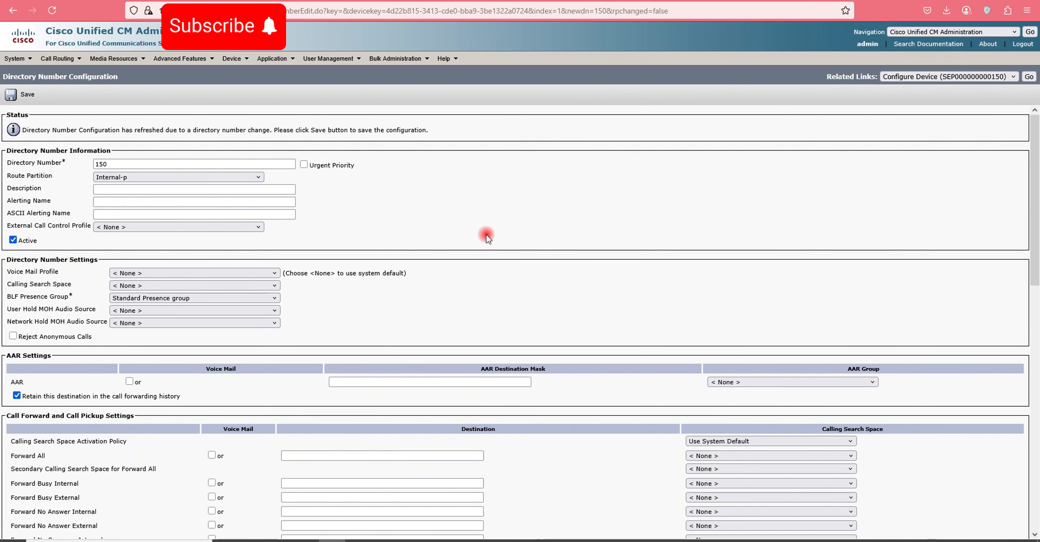
- Enter 'Paziresh Bootique Hotel' as description, and copy it into Alerting Name and ASCII Alerting Name
left_click(116, 194)
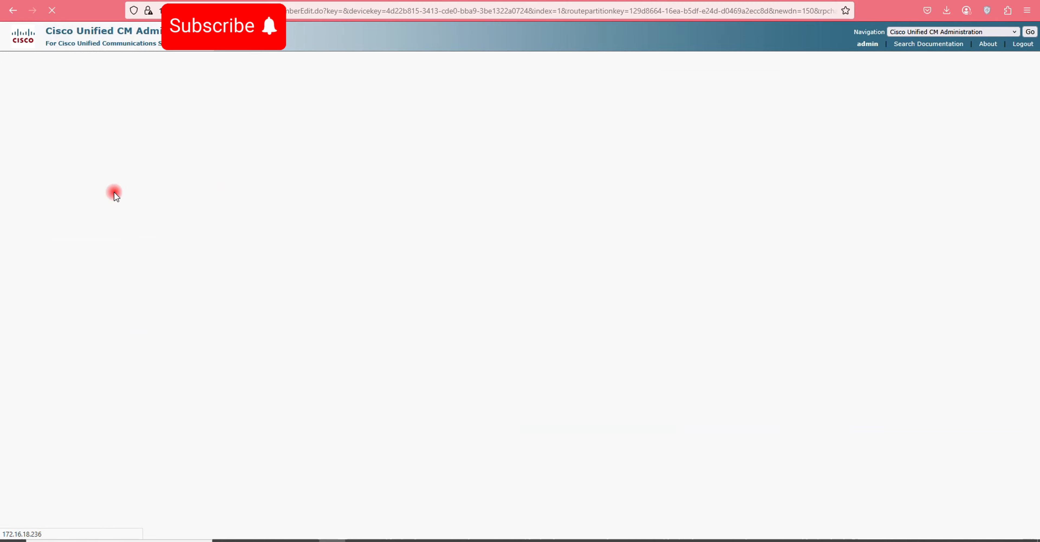
left_click(119, 188)
type("Pazi")
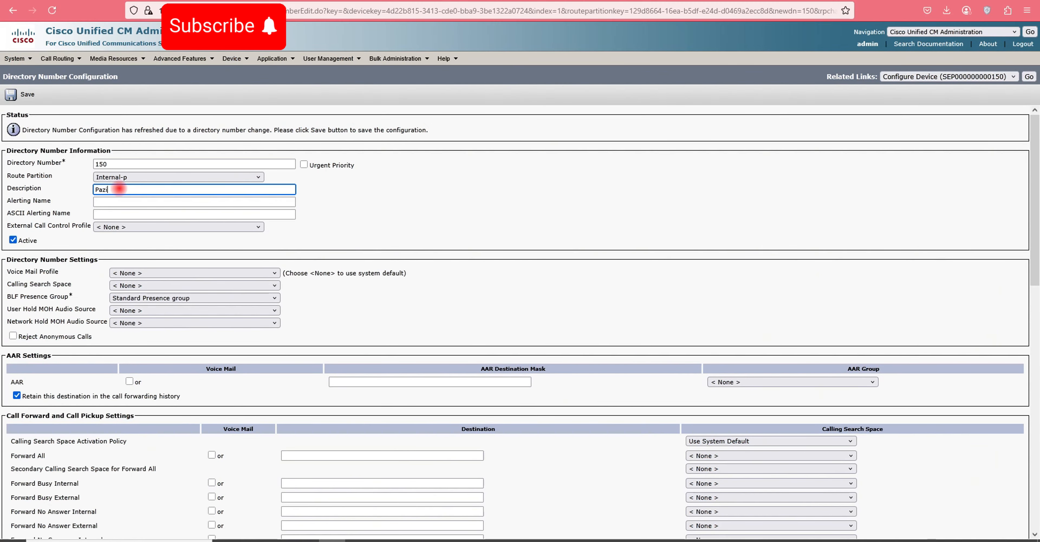
type("resg ")
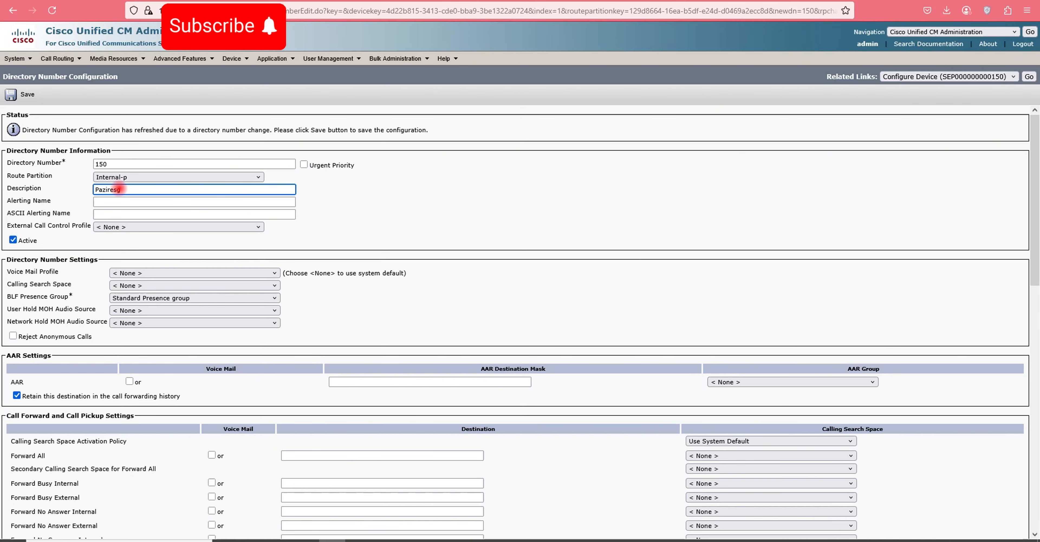
type("h Bootique")
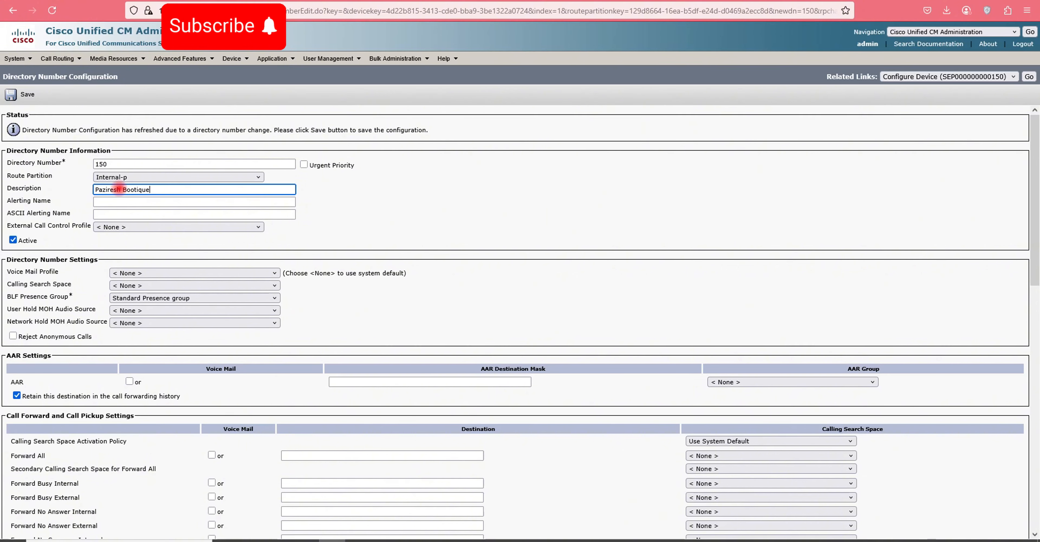
type(" Ho")
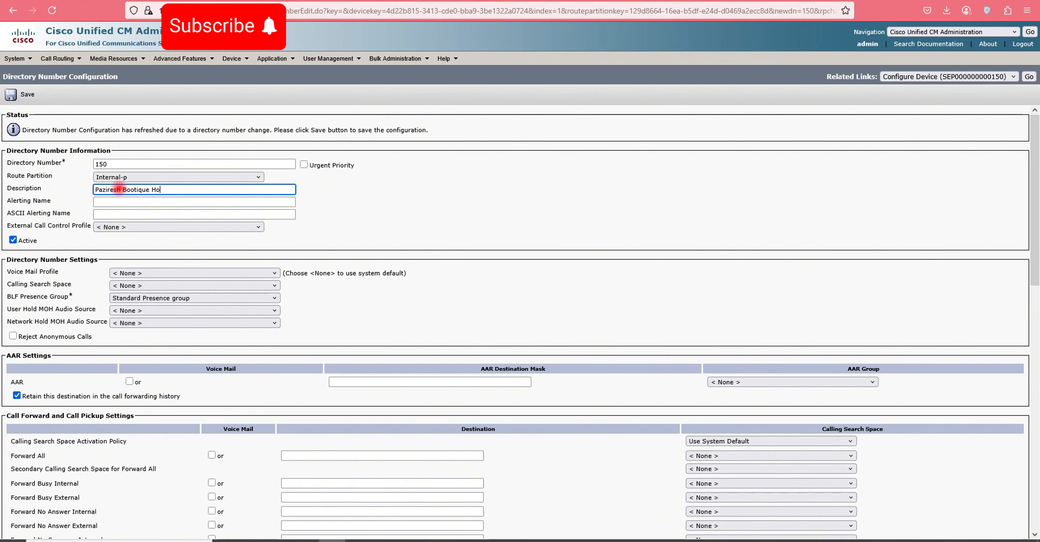
type("tel")
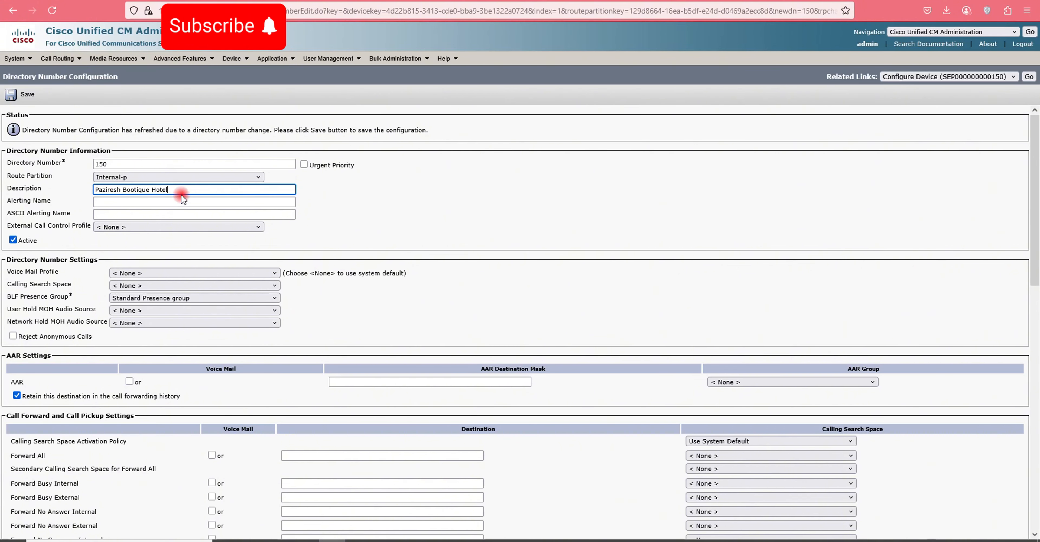
key("ctrl+a")
key("ctrl+c")
left_click(115, 204)
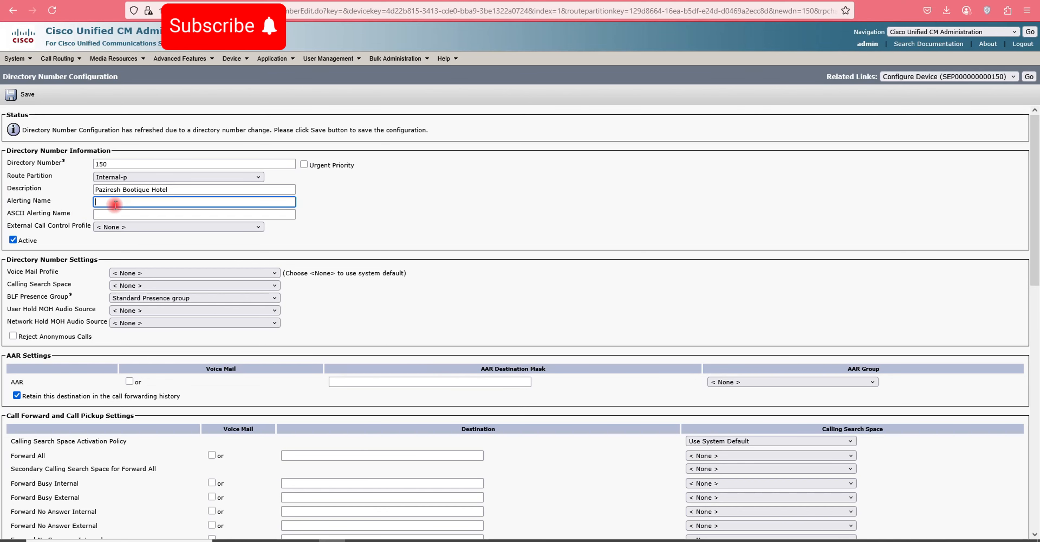
key("ctrl+v")
left_click(153, 214)
key("ctrl+v")
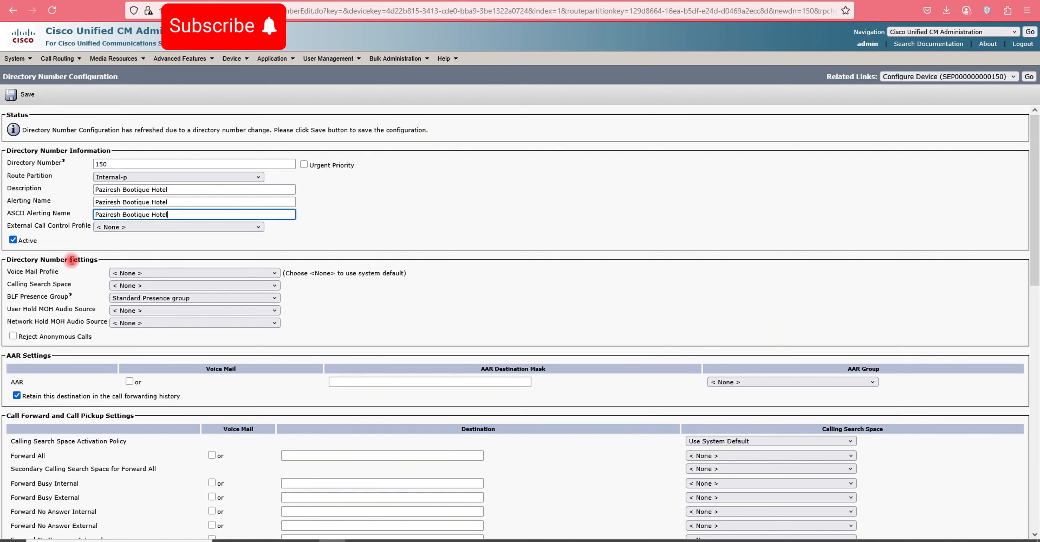
- Enable caller name, caller number, redirected and dialed number display for forwarded calls, then save number 150
scroll(71, 260, "down", 3)
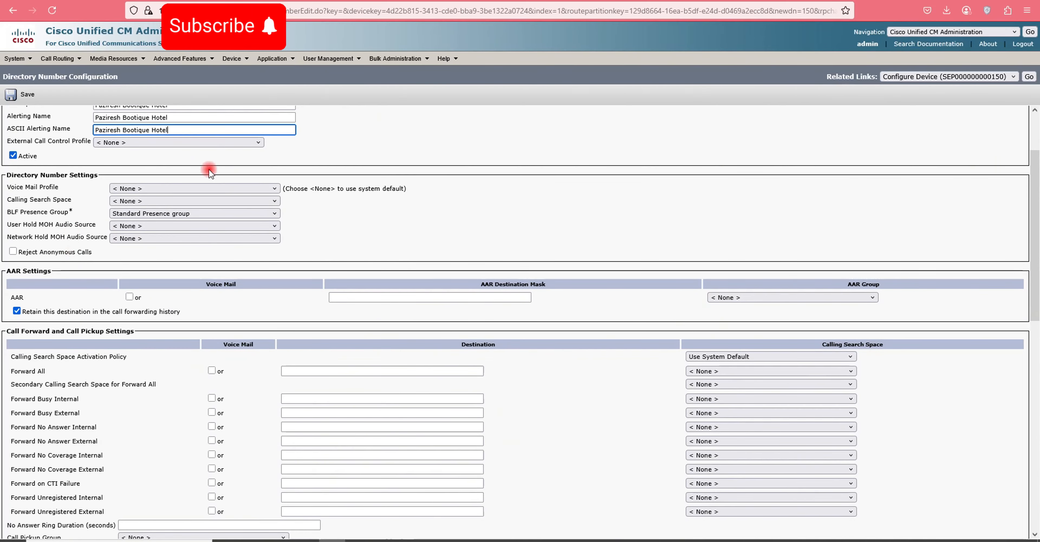
scroll(136, 270, "down", 6)
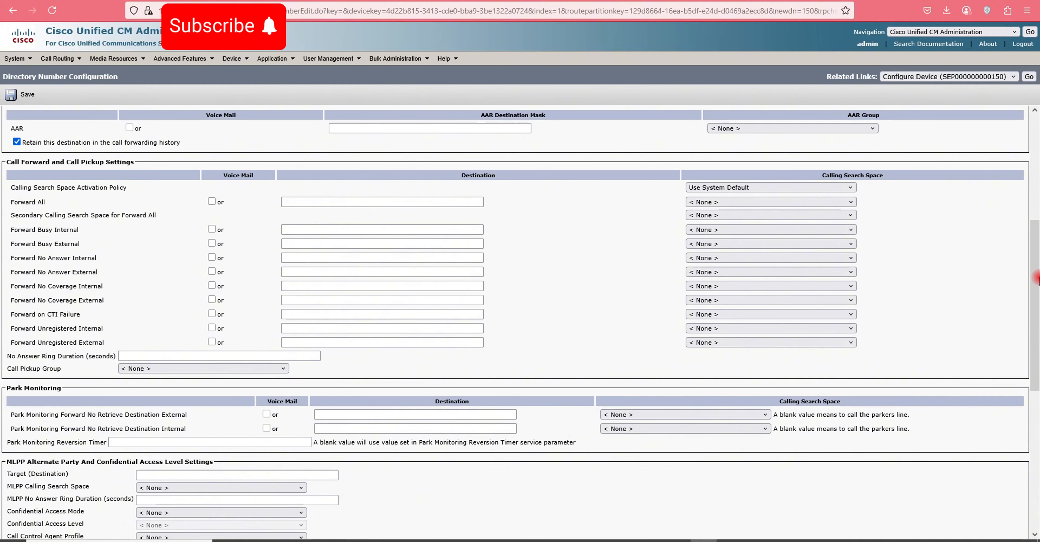
scroll(161, 218, "down", 5)
scroll(121, 216, "down", 2)
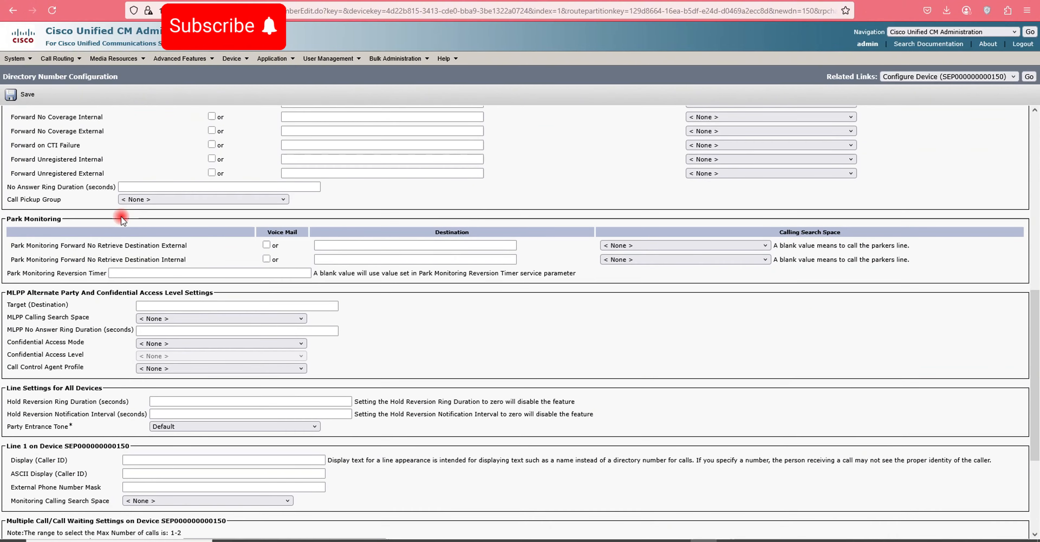
scroll(191, 239, "down", 2)
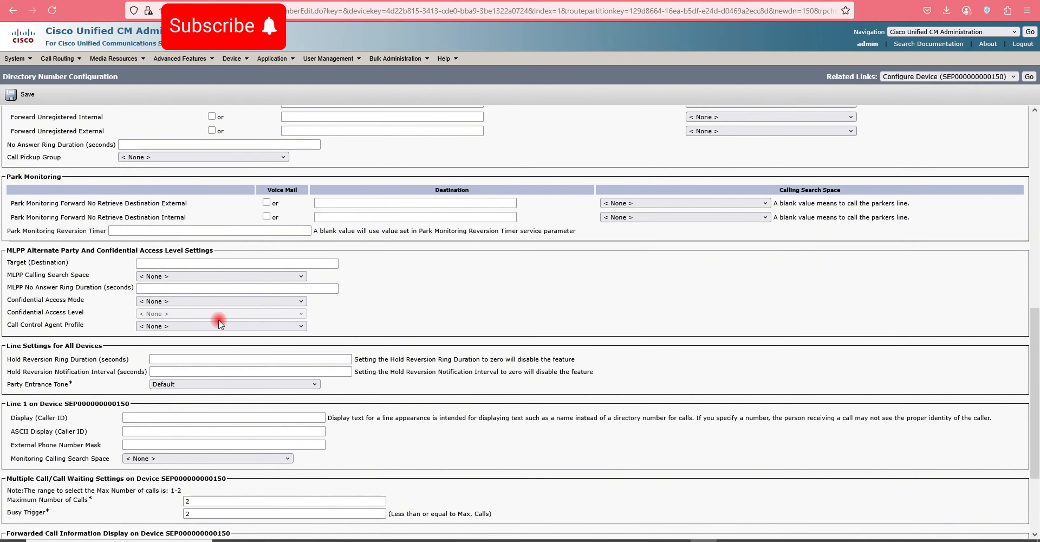
scroll(246, 311, "down", 3)
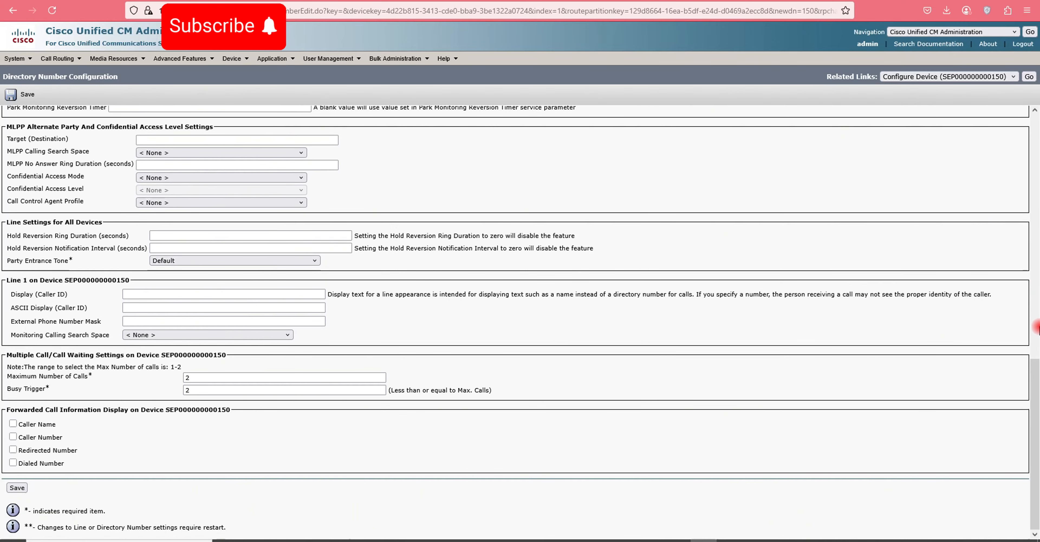
left_click(180, 240)
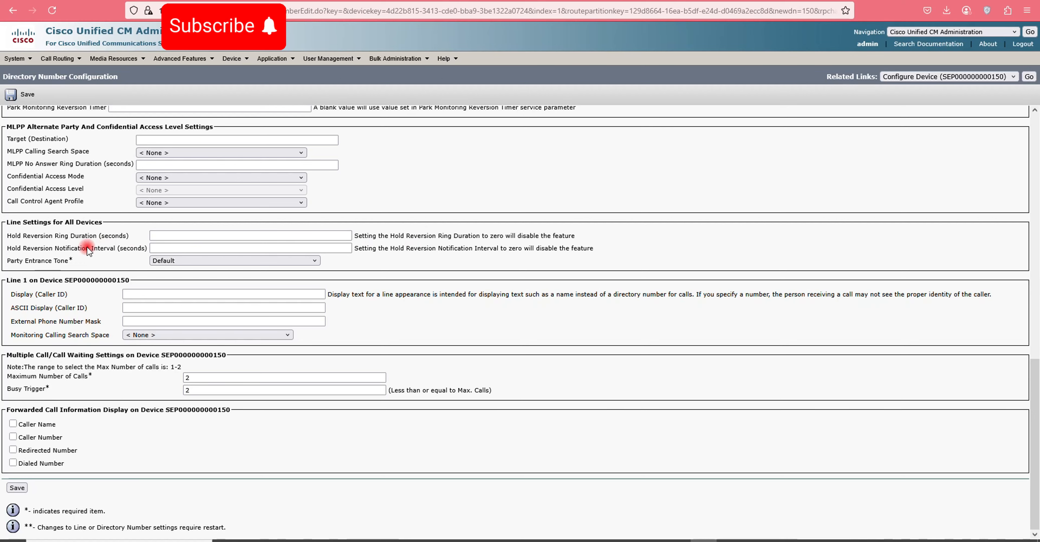
left_click(13, 423)
left_click(13, 436)
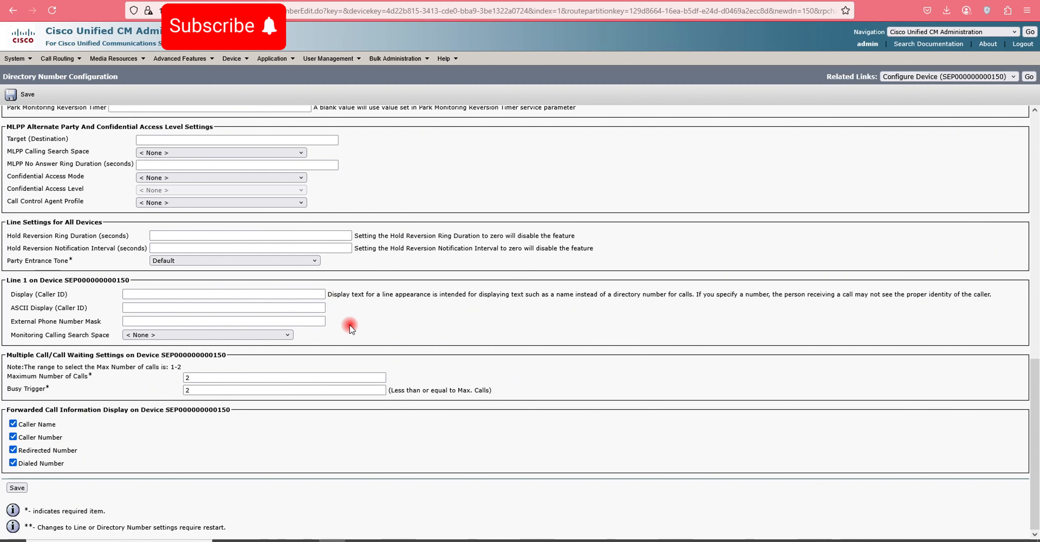
left_click(19, 97)
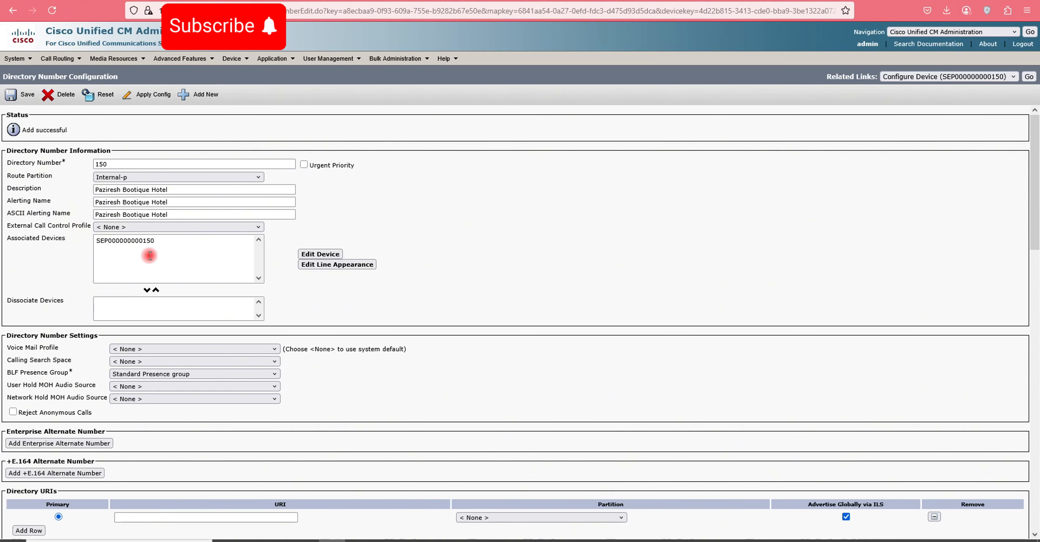
- From Users Associated with Line, add end user 150 to directory number 150's line
scroll(150, 255, "down", 2)
left_click(152, 177)
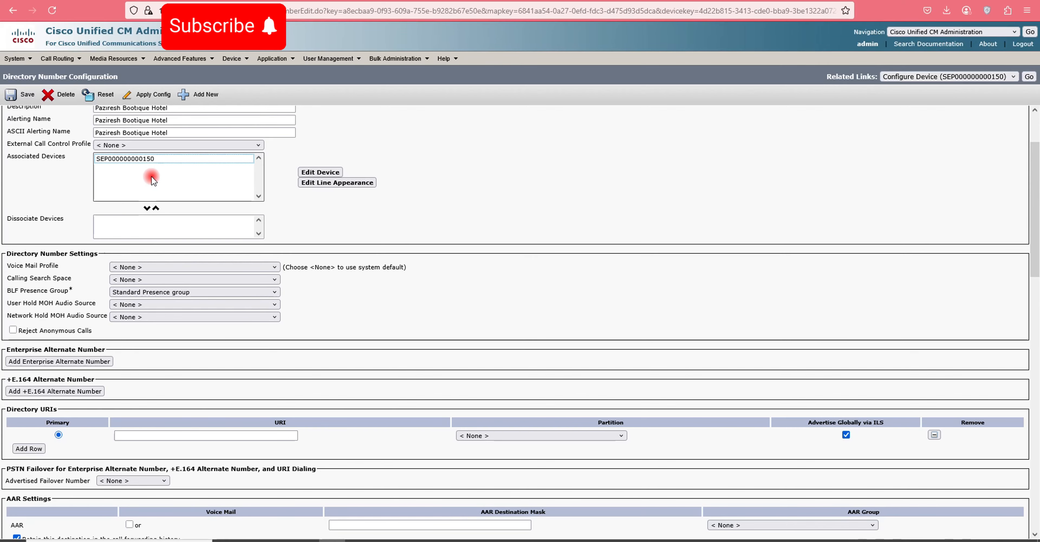
scroll(124, 256, "down", 4)
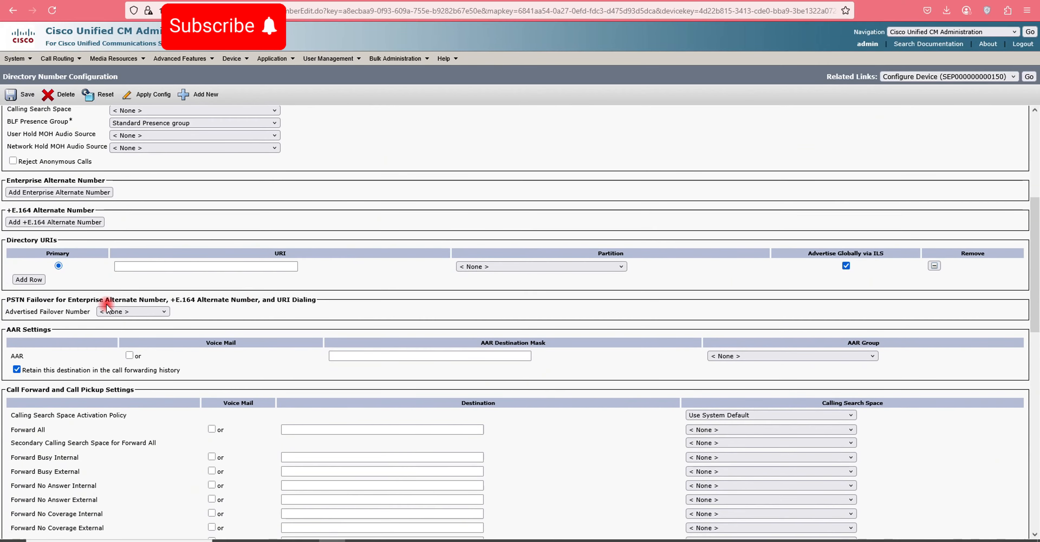
scroll(108, 307, "down", 5)
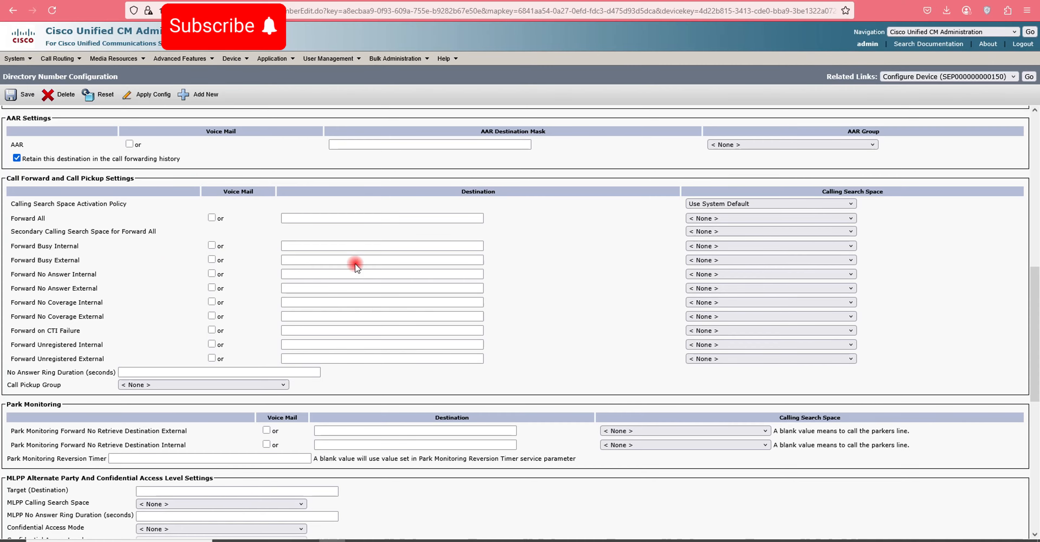
scroll(355, 263, "down", 10)
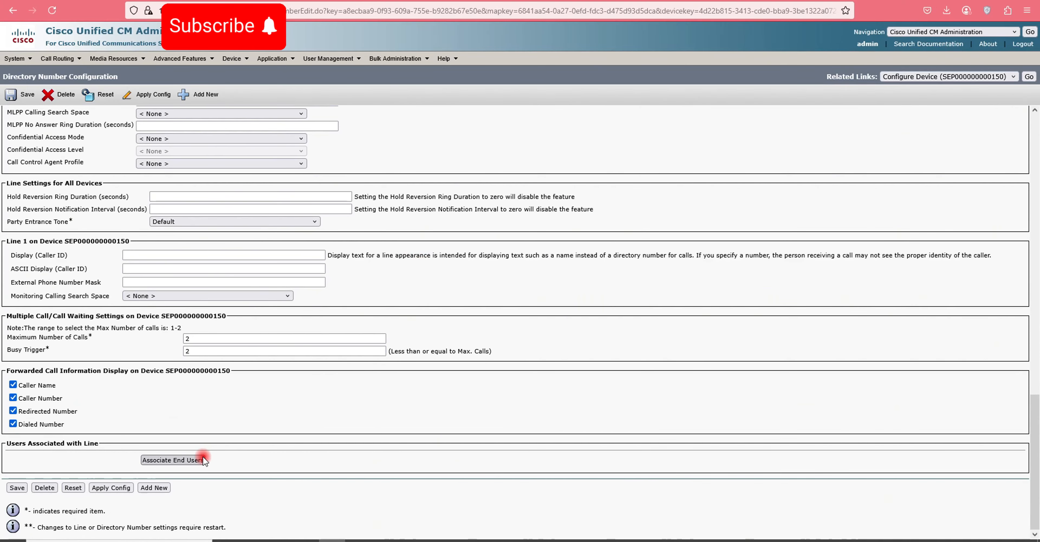
left_click(195, 459)
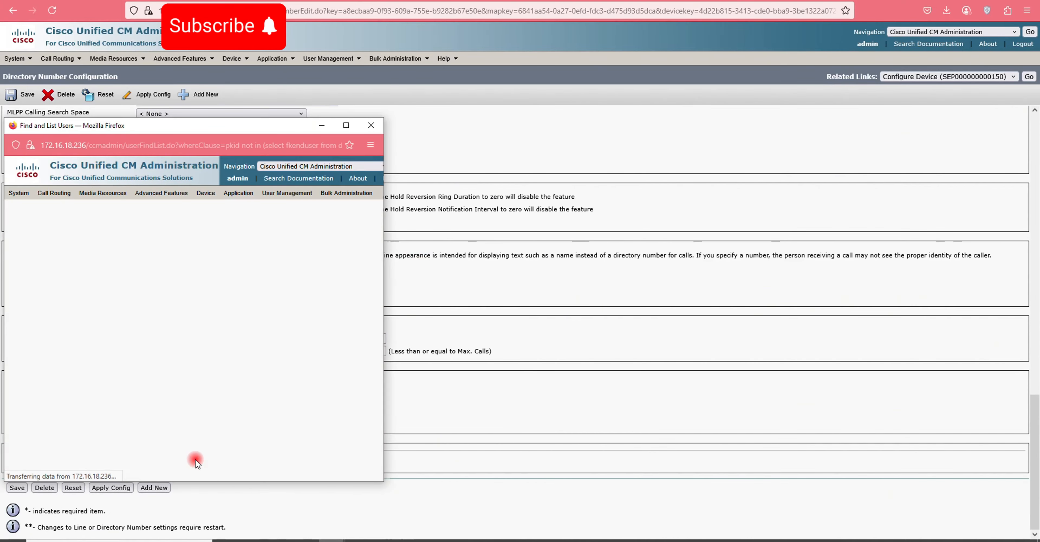
left_click(347, 125)
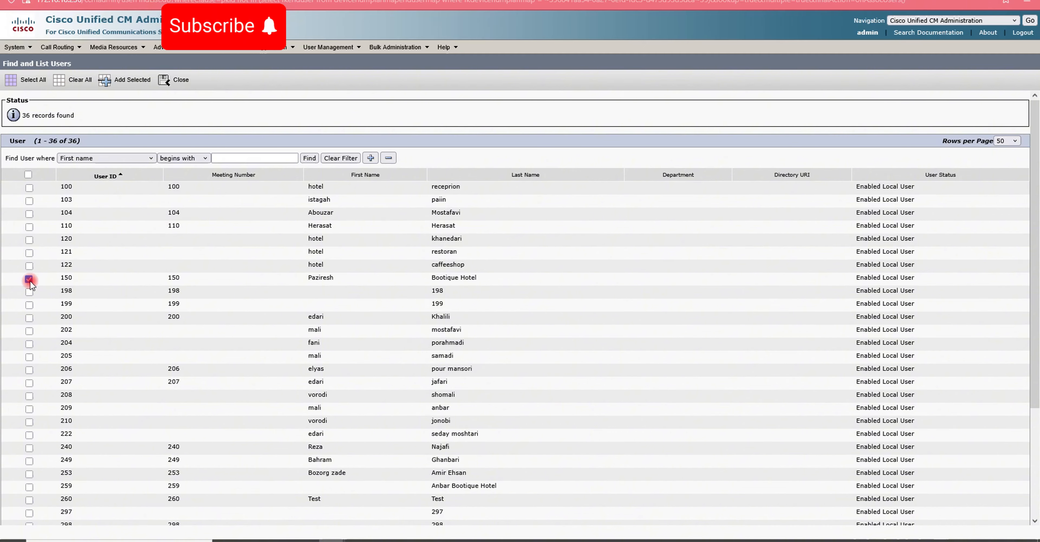
left_click(117, 81)
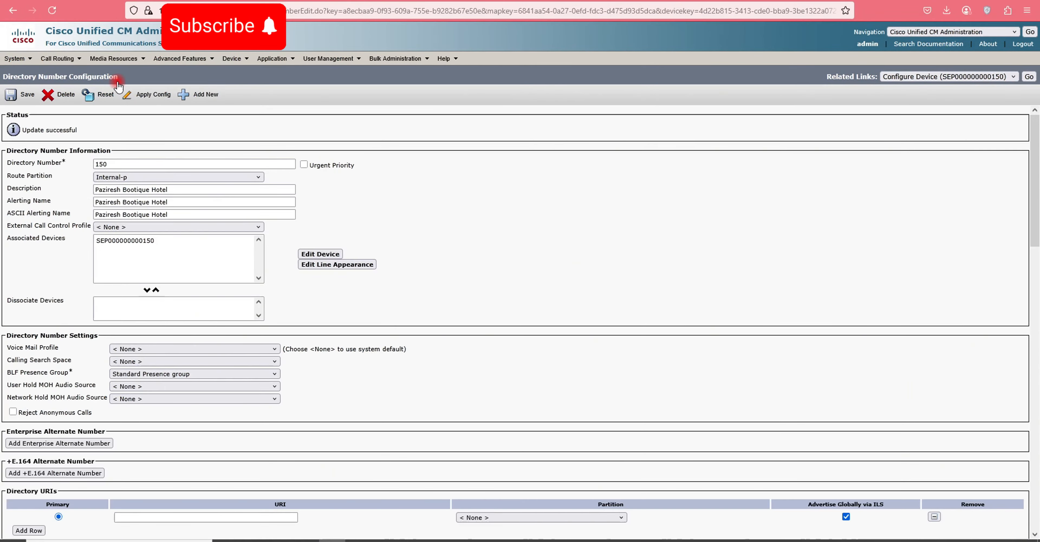
- Save and apply line 150's configuration, then open the Call Routing directory number list
scroll(397, 265, "down", 15)
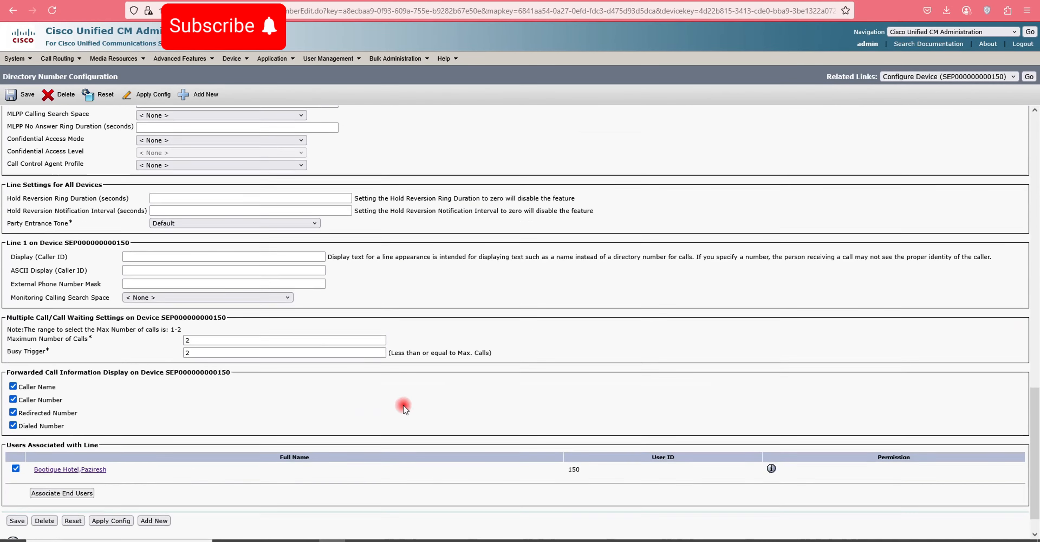
scroll(405, 408, "down", 2)
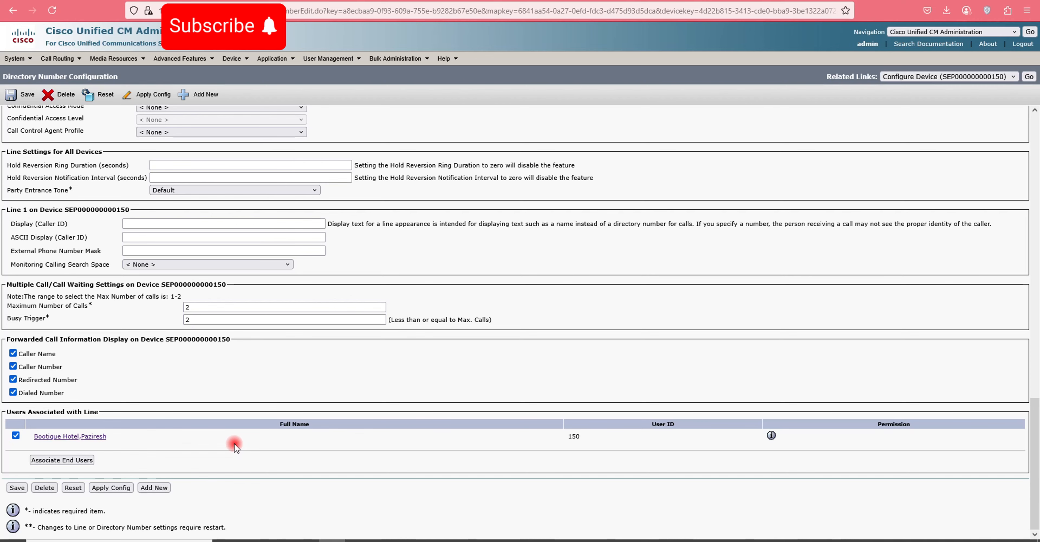
left_click(16, 97)
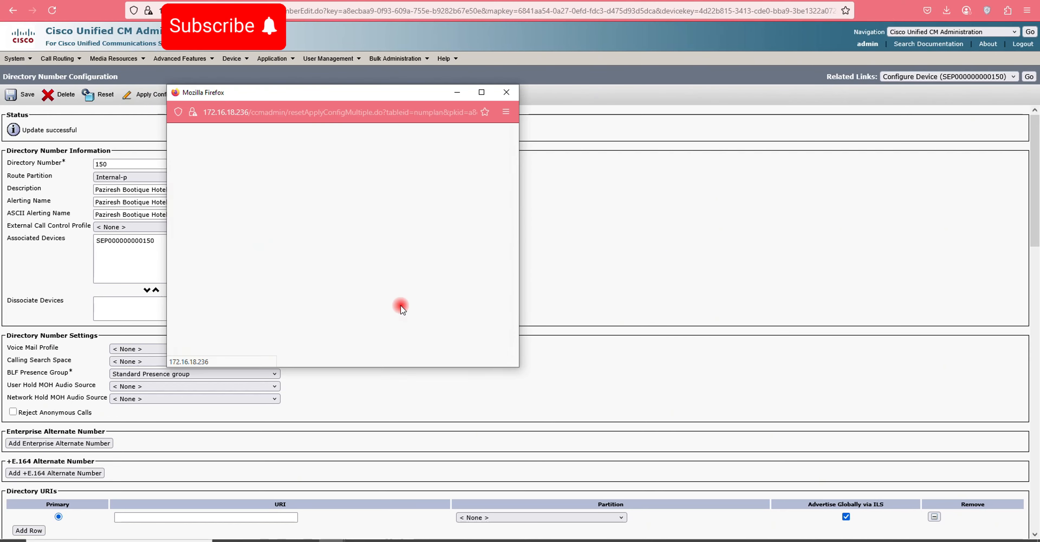
left_click(201, 263)
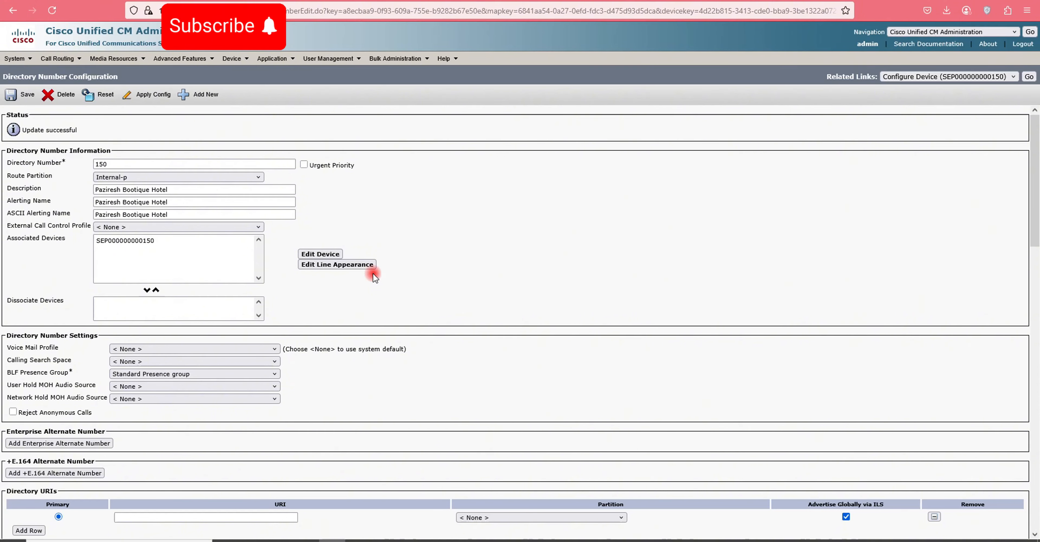
left_click(58, 60)
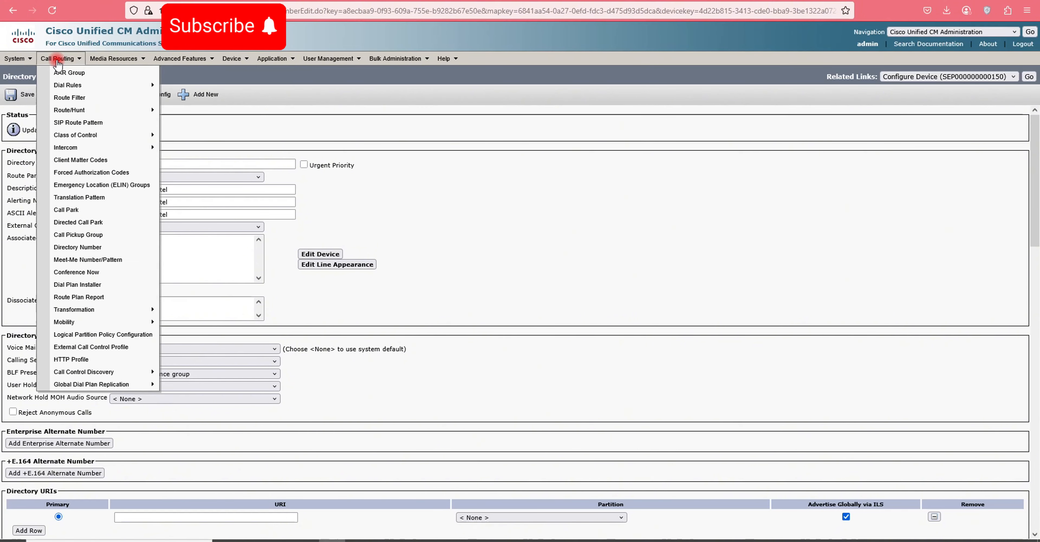
left_click(67, 248)
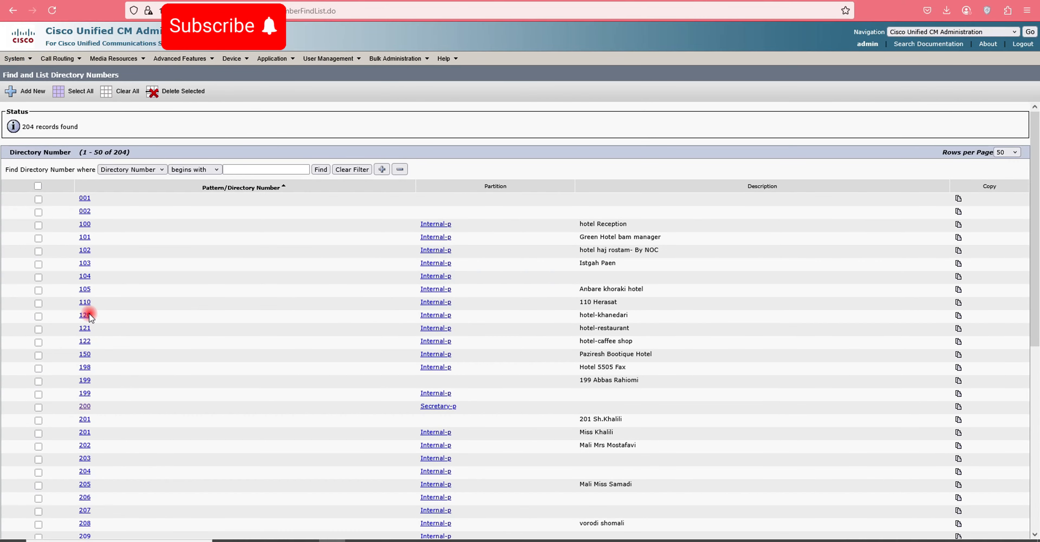